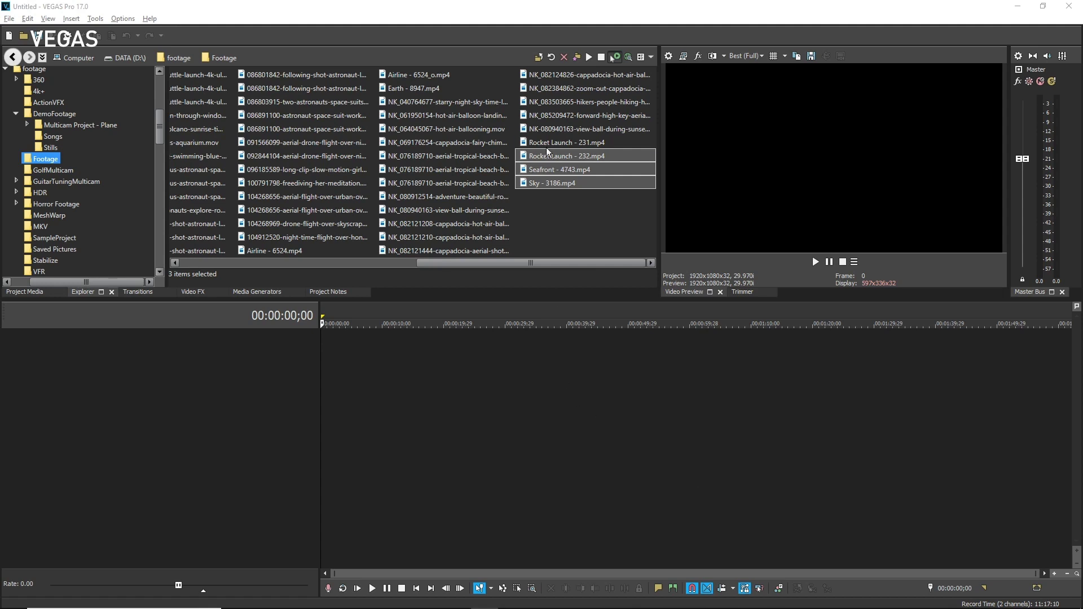
# - Place the Rocket Launch - 232, Seafront - 4743 and Sky - 3186 clips at the timeline start, matching the project video settings to the media
pyautogui.moveTo(529, 160); pyautogui.dragTo(320, 354)
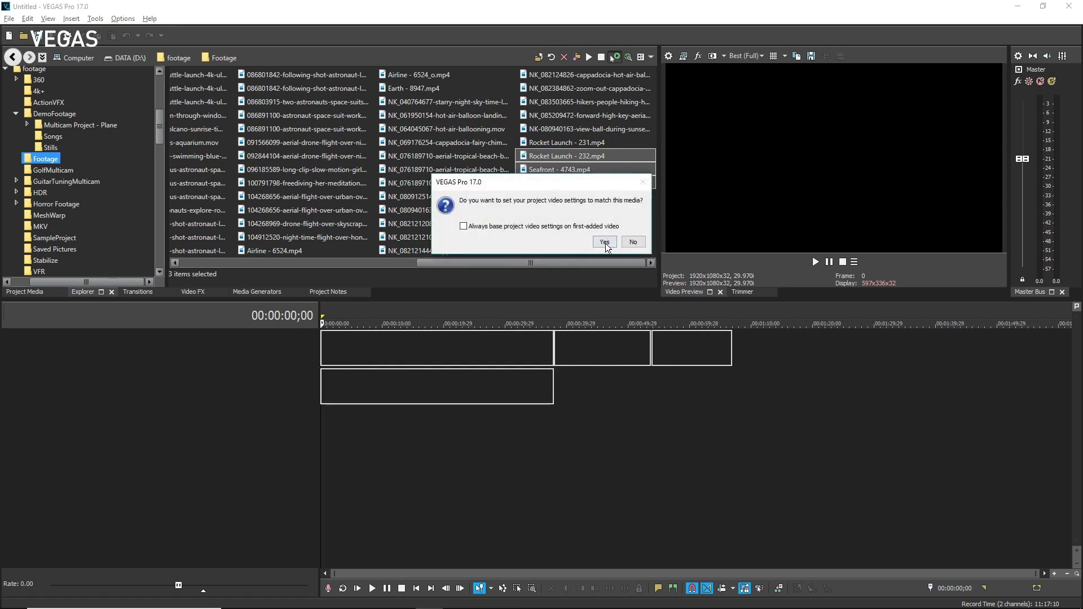
pyautogui.click(604, 242)
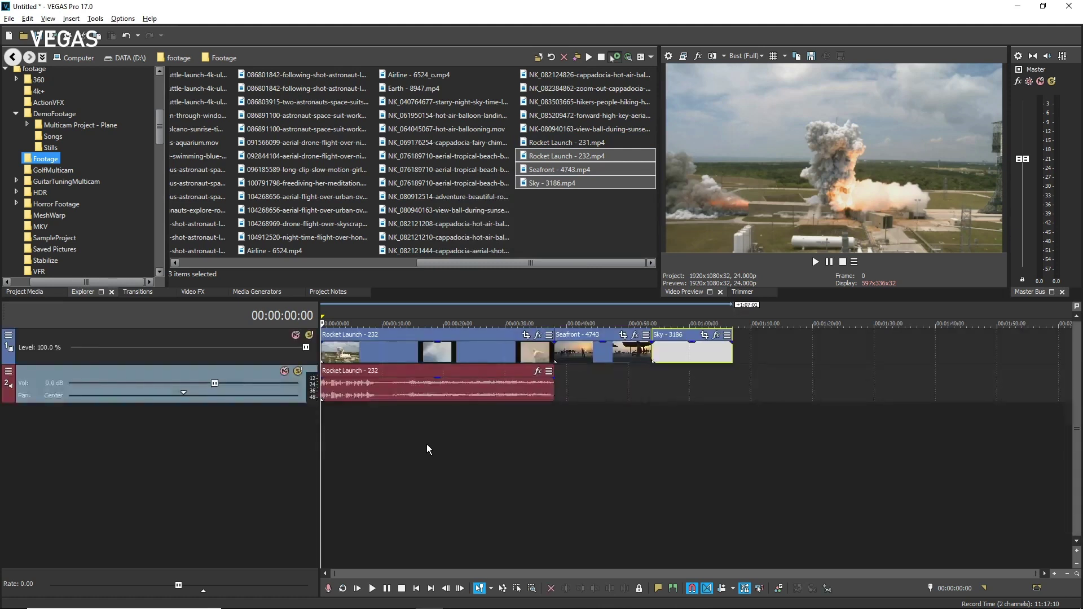
# - Select the Rocket Launch clip with the cursor at 00:00:02:03 and open the color grading workspace for it
pyautogui.click(426, 446)
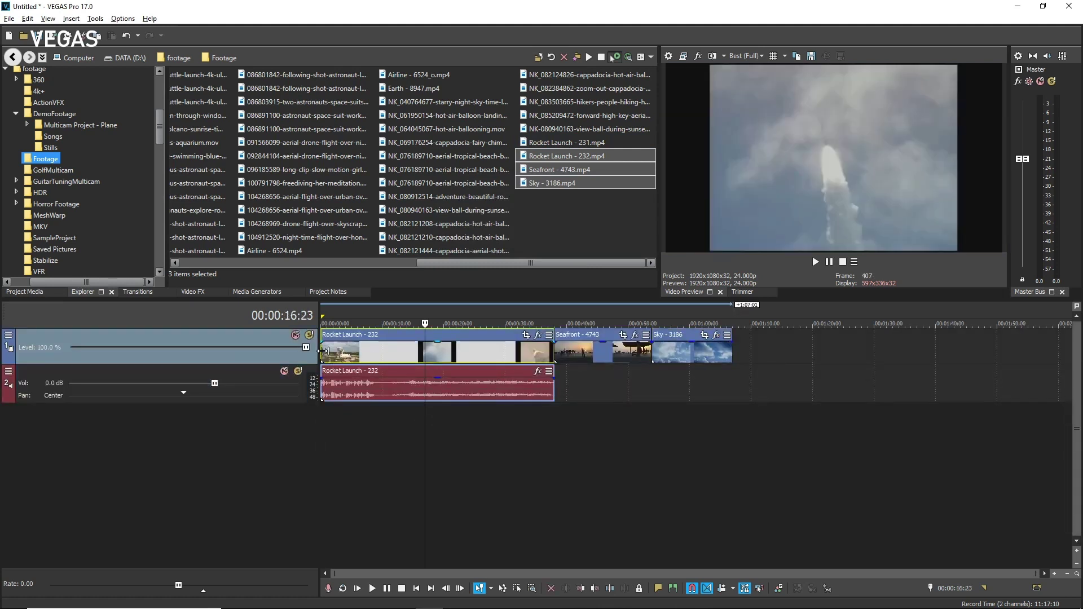
pyautogui.click(335, 355)
pyautogui.click(778, 589)
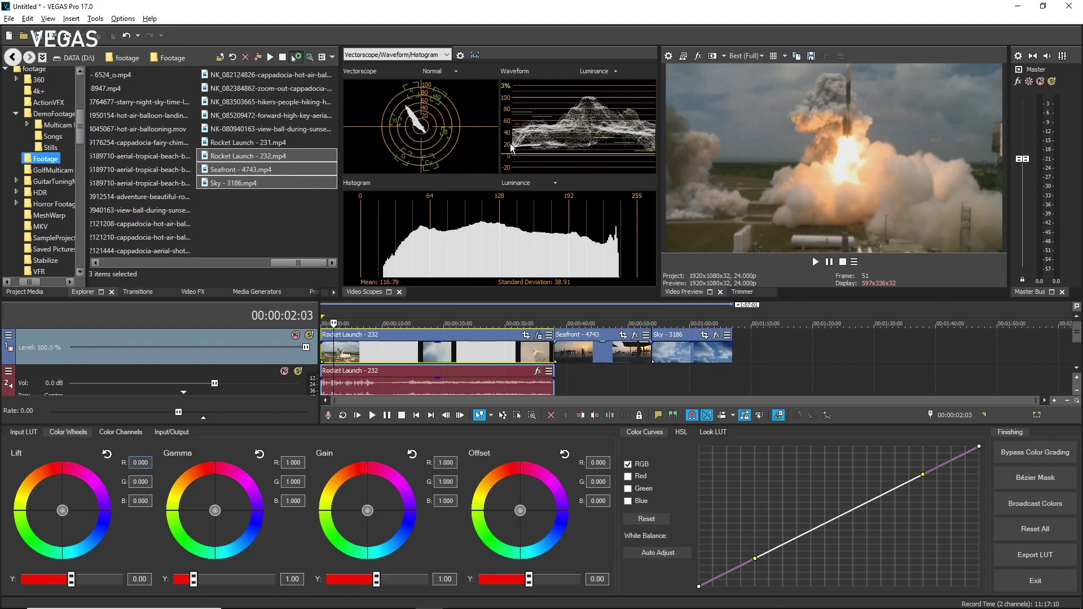
# - Close the Video Scopes window and the color grading workspace
pyautogui.moveTo(547, 192)
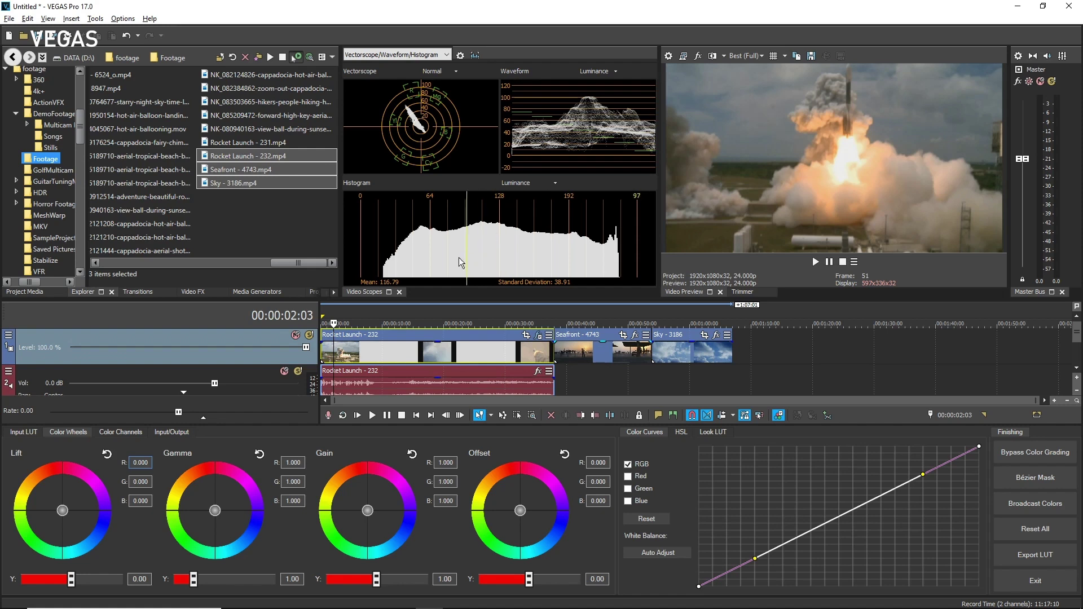
pyautogui.click(400, 292)
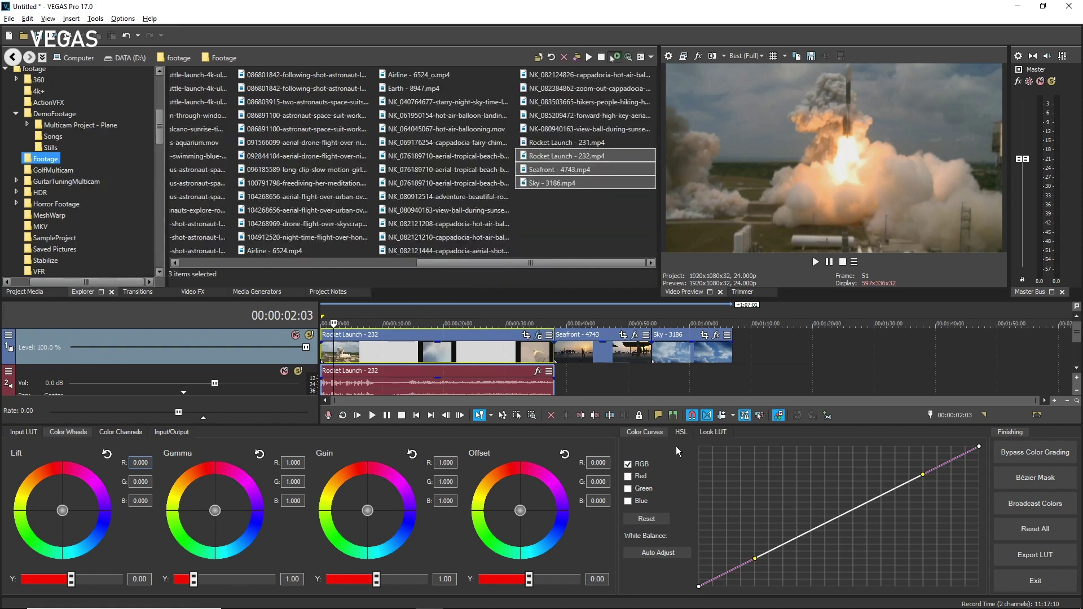
pyautogui.click(780, 416)
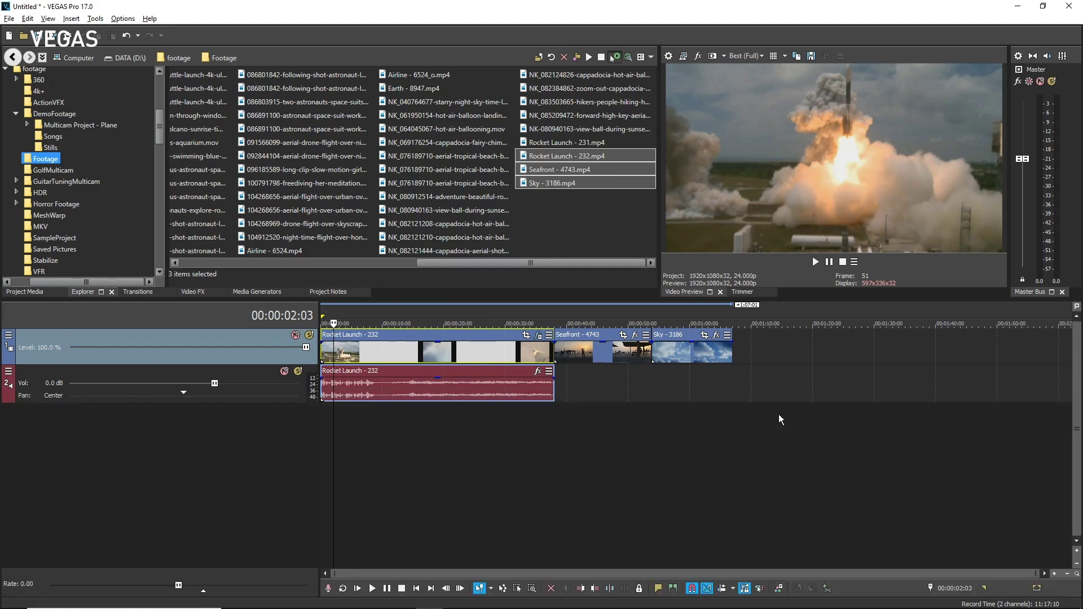
# - Reopen color grading for the Rocket Launch clip and show the Video Scopes, docked between the file explorer and the video preview
pyautogui.click(779, 588)
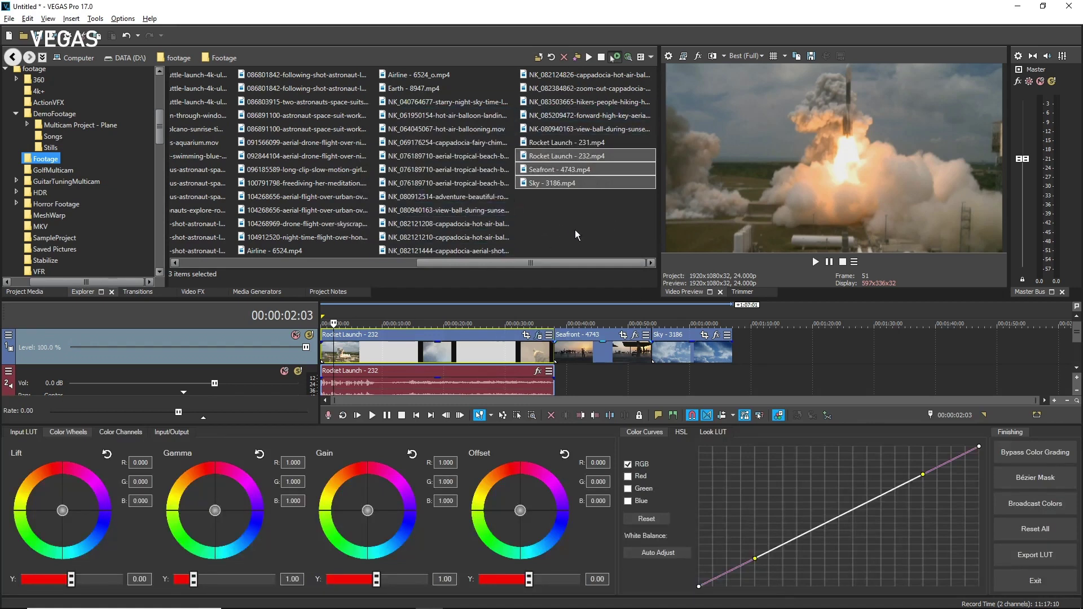
pyautogui.click(48, 18)
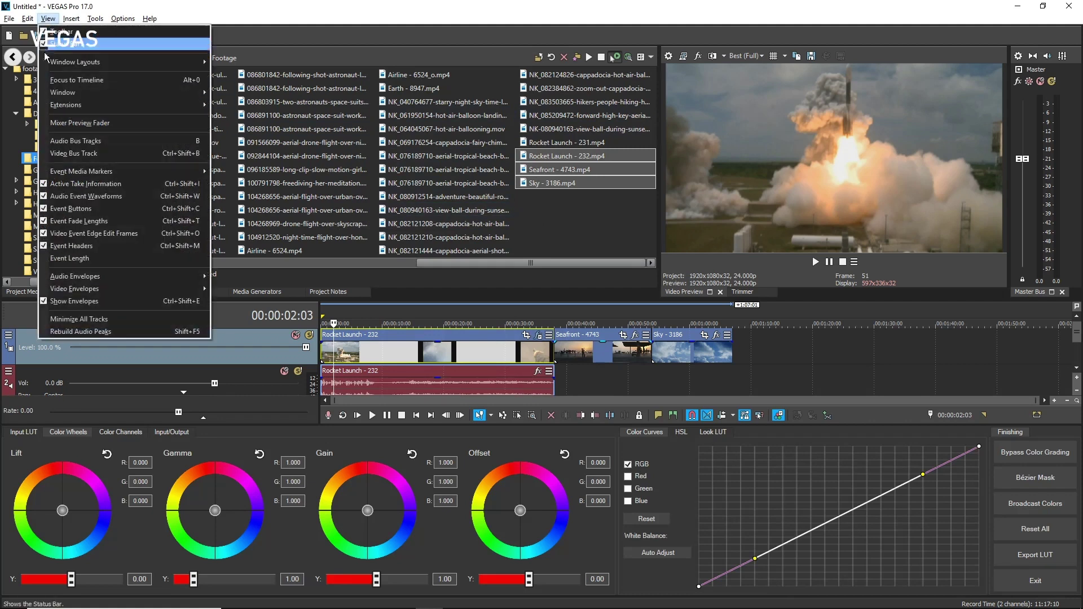
pyautogui.moveTo(55, 93)
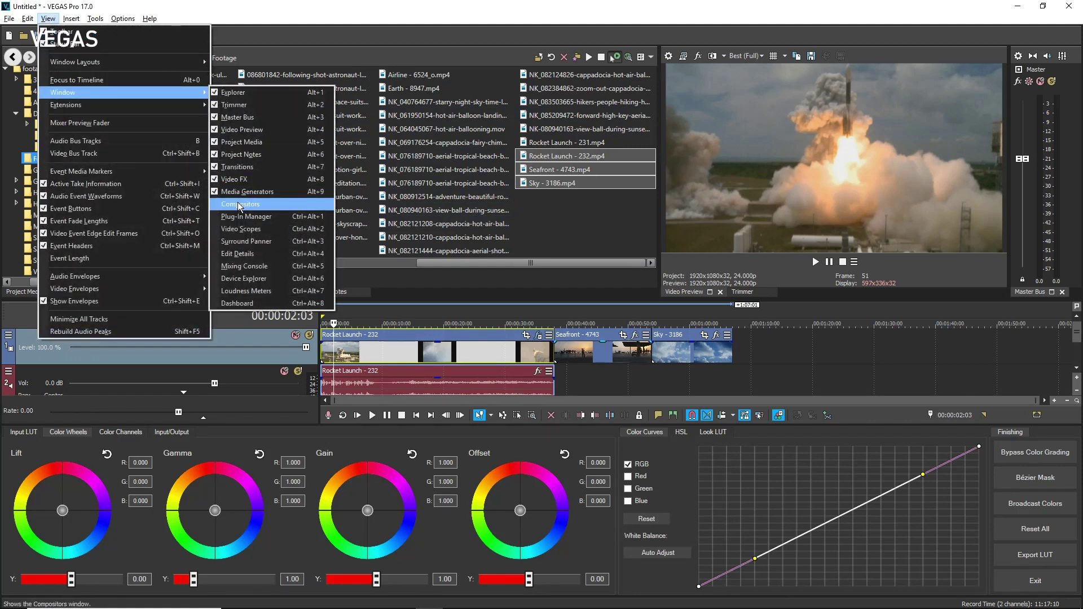
pyautogui.click(234, 228)
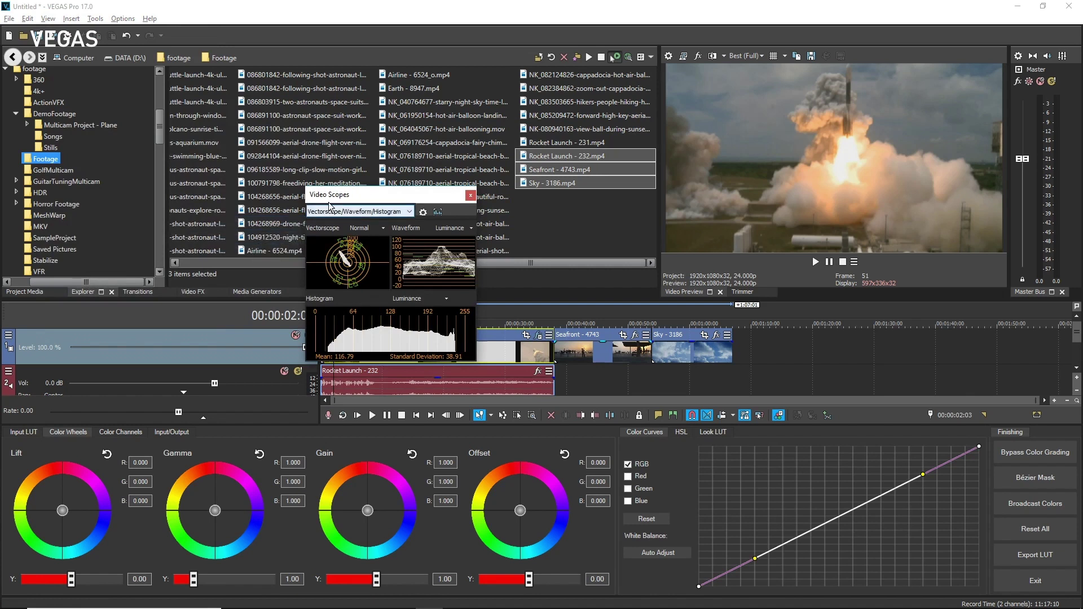
pyautogui.moveTo(329, 199); pyautogui.dragTo(368, 66)
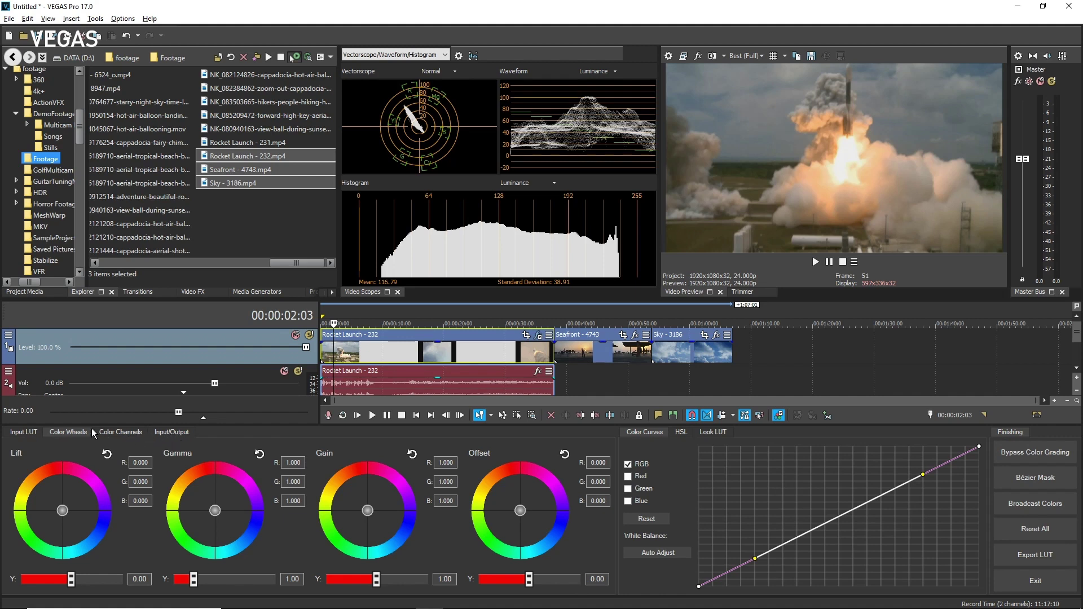
# - Load SampleLUT.cube from the Documents folder as the camera LUT for the Rocket Launch clip
pyautogui.click(21, 433)
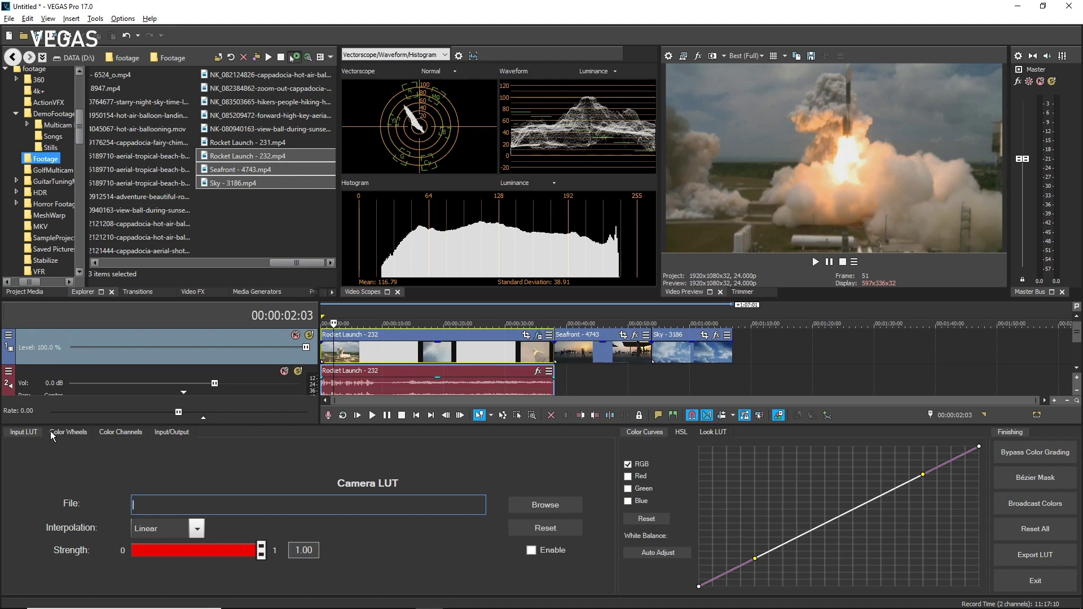
pyautogui.click(538, 506)
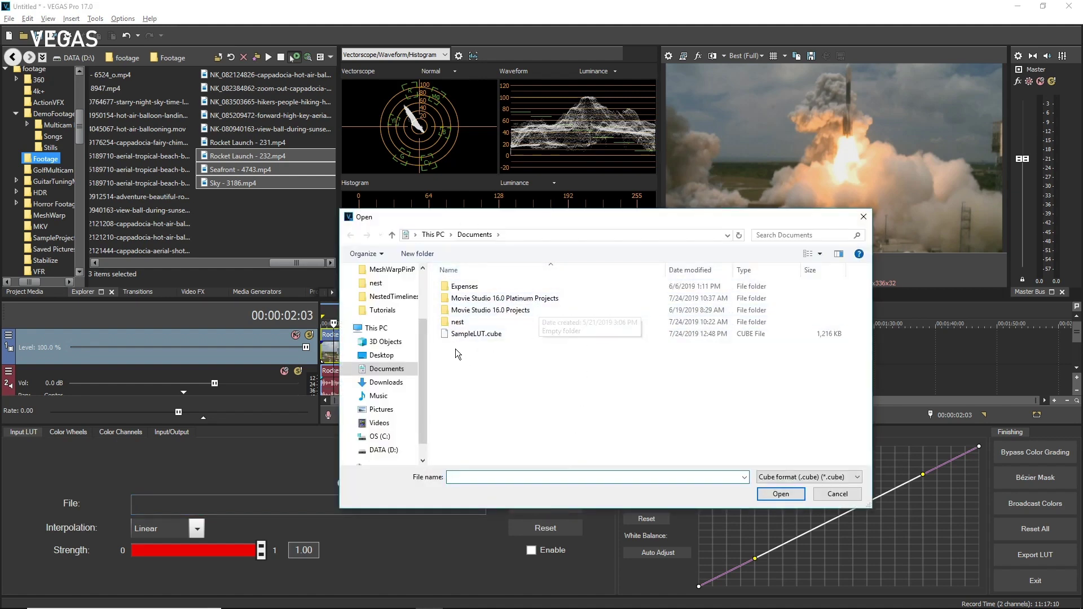
pyautogui.click(461, 333)
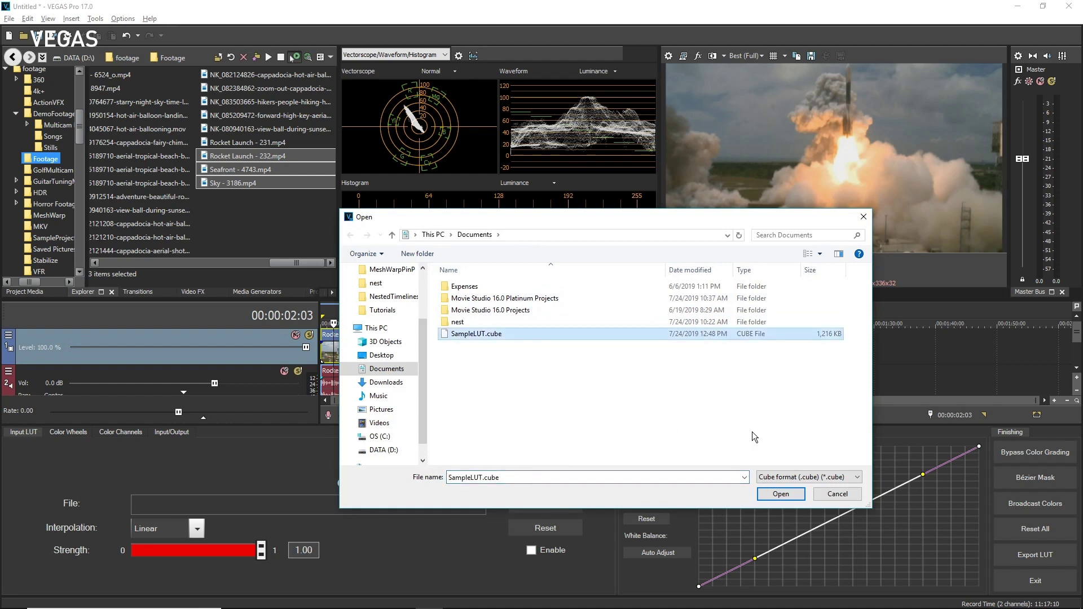
pyautogui.click(782, 494)
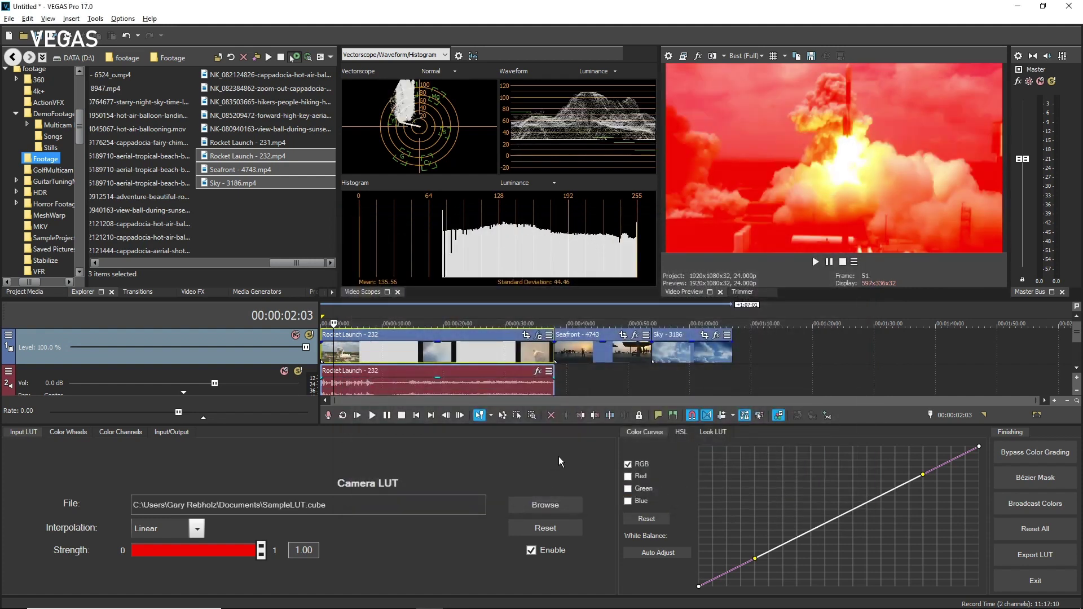
# - Switch the camera LUT off and on to compare, and reset the camera LUT settings
pyautogui.click(530, 550)
pyautogui.click(530, 550)
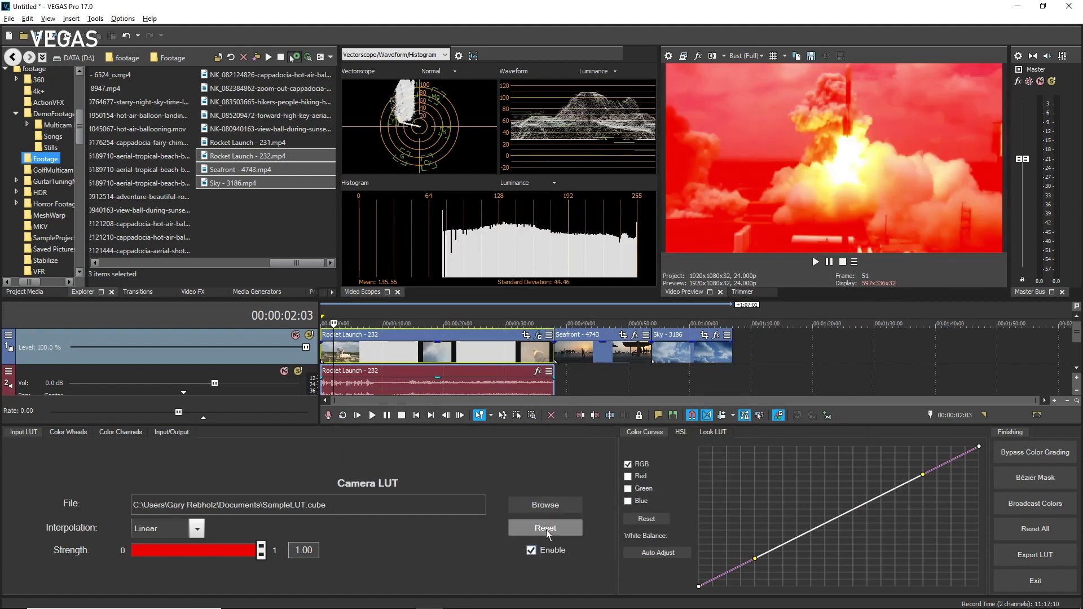
pyautogui.click(547, 530)
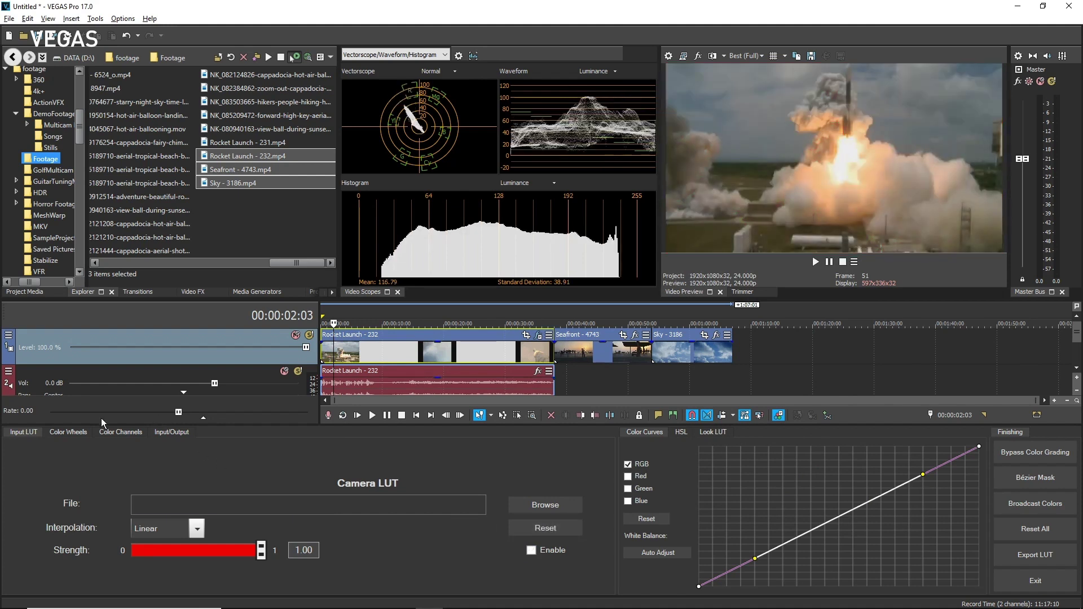
# - Try a strong red-orange gamma shift with gamma luminance at about 2.01, and reset both the gamma color and luminance to their defaults
pyautogui.click(68, 432)
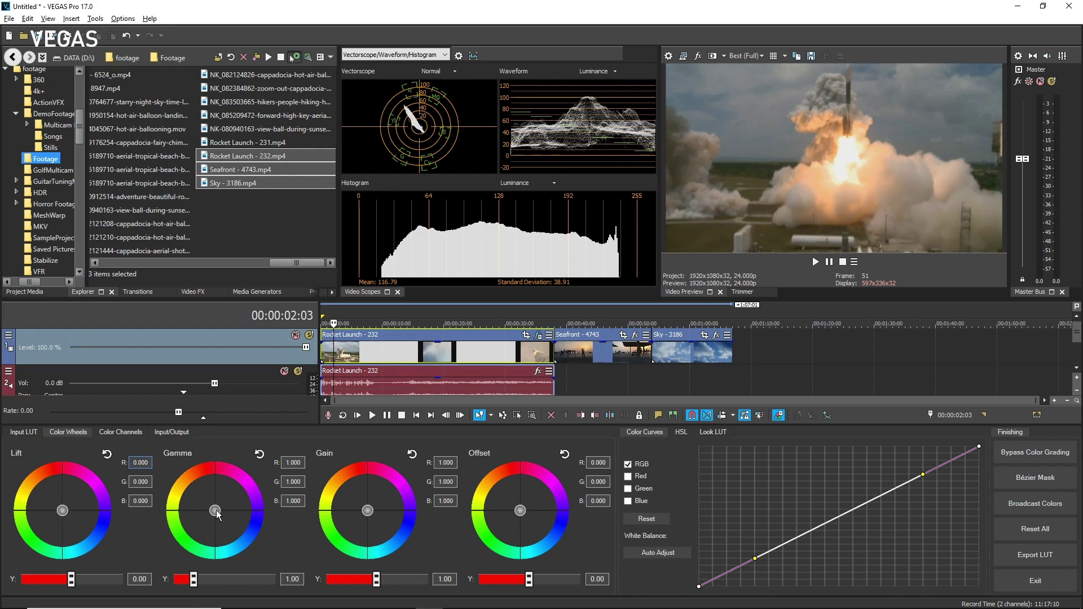
pyautogui.moveTo(217, 512); pyautogui.dragTo(191, 472)
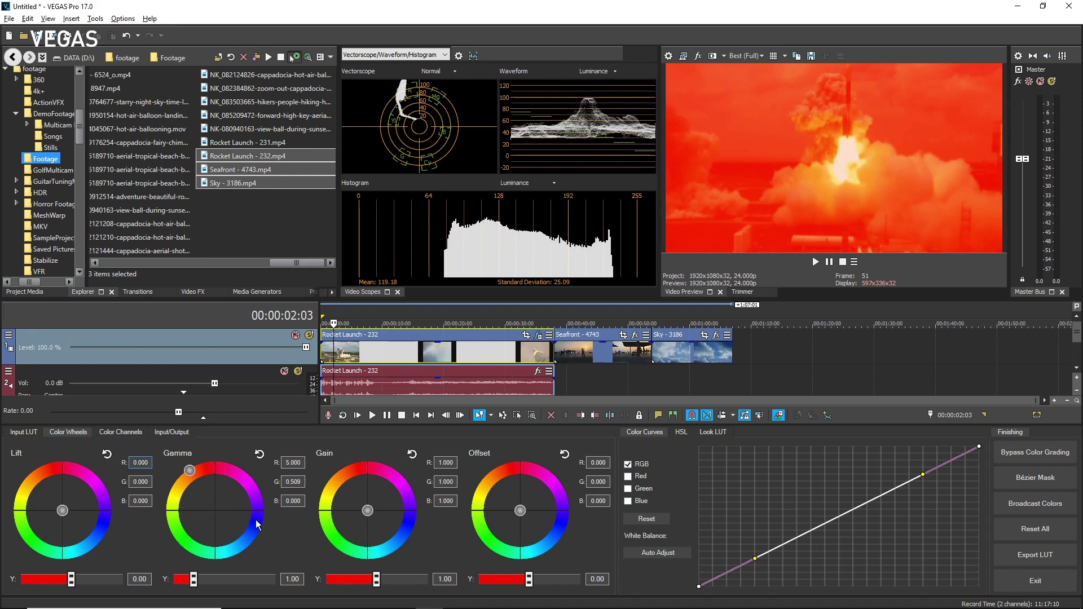
pyautogui.moveTo(194, 583)
pyautogui.mouseDown()
pyautogui.moveTo(220, 583)
pyautogui.moveTo(203, 583)
pyautogui.moveTo(211, 586)
pyautogui.mouseUp()
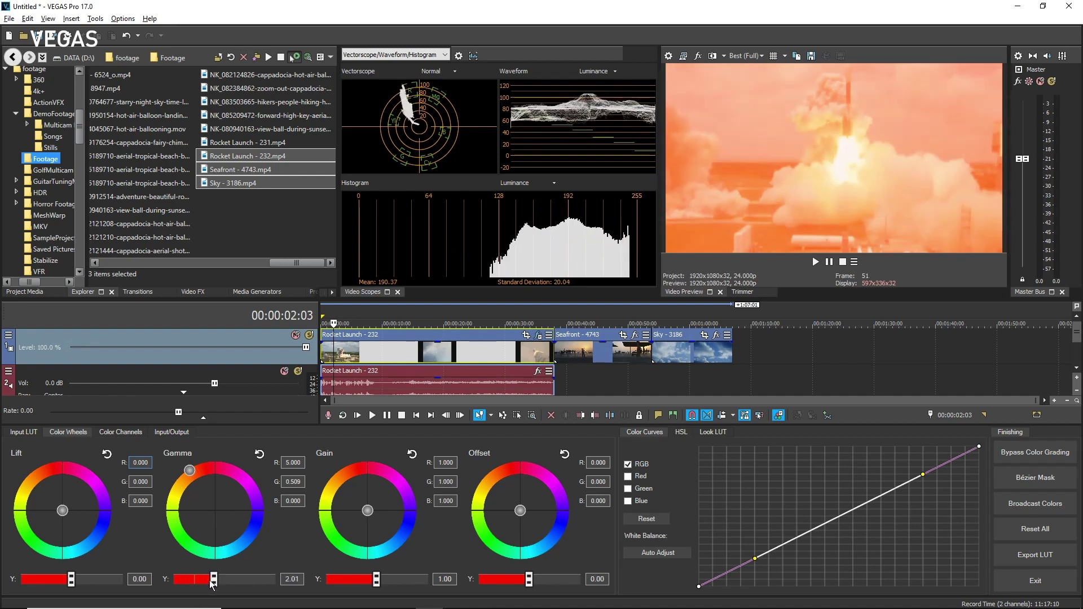
pyautogui.doubleClick(190, 472)
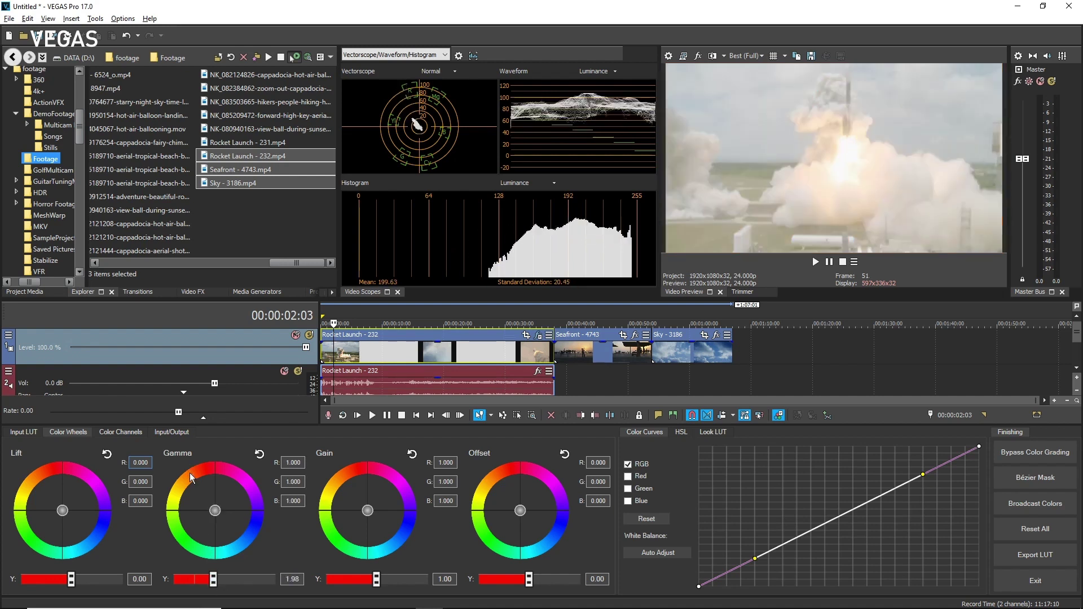
pyautogui.doubleClick(212, 581)
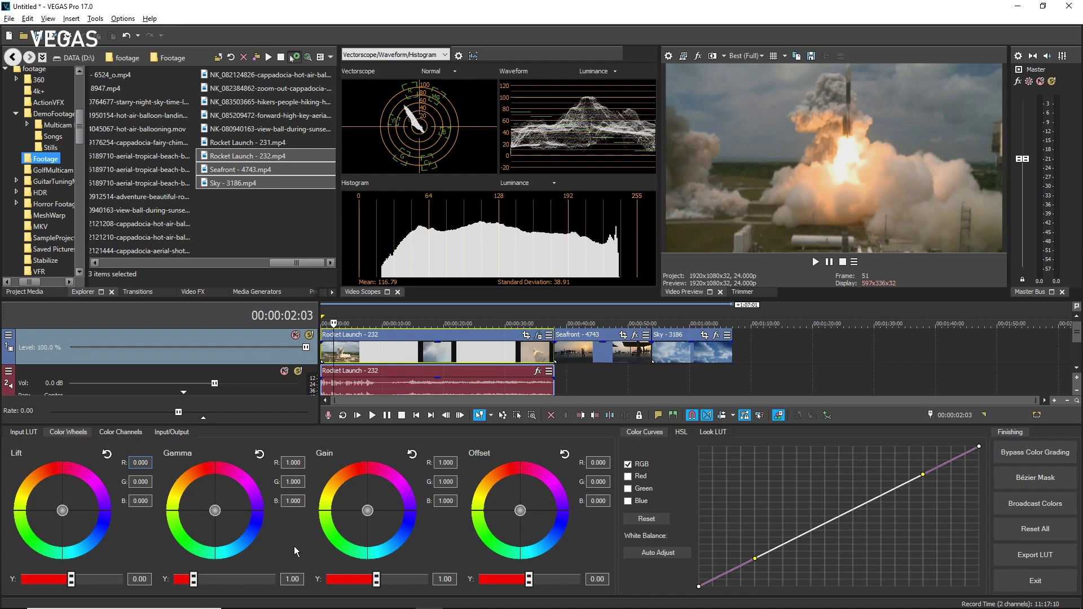
# - Shift the gamma color slightly toward magenta, about R 1.637, G 0.768, B 1.266, and the gain slightly toward yellow-green, about R 0.996, G 1.126, B 0.851
pyautogui.moveTo(215, 510); pyautogui.dragTo(221, 507)
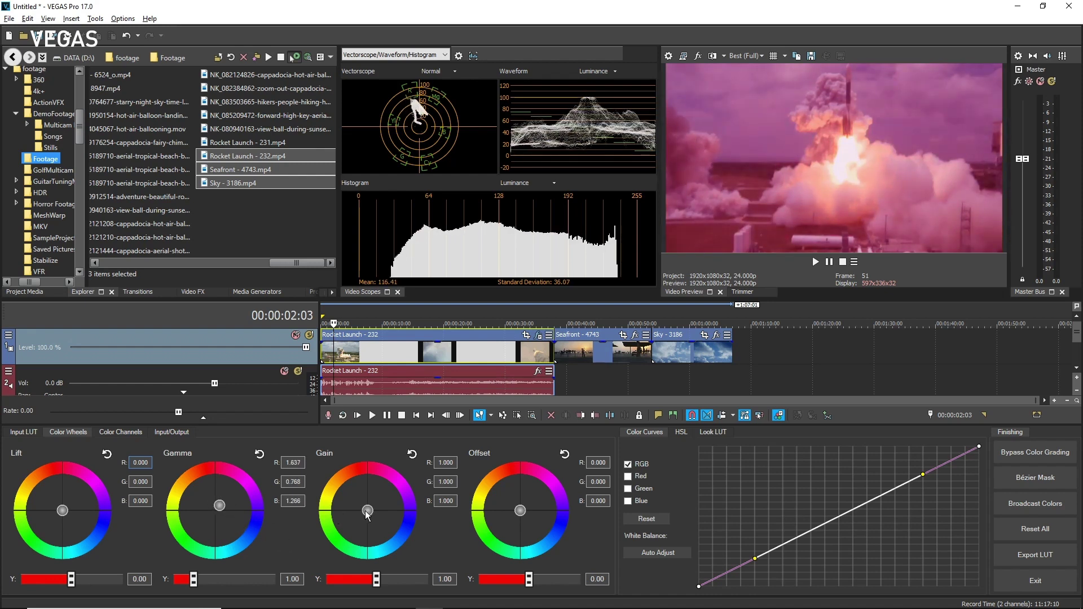
pyautogui.moveTo(367, 510); pyautogui.dragTo(363, 511)
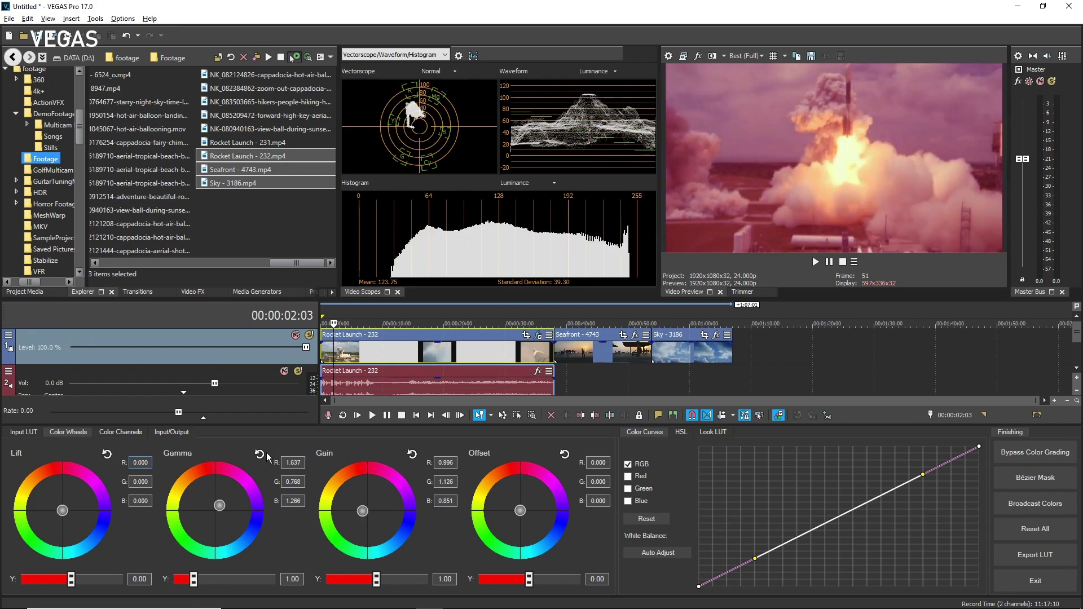
# - Adjust the individual color channels: gain red to about 1.07, gamma blue to about 1.75 and lift green to about -0.18
pyautogui.click(117, 432)
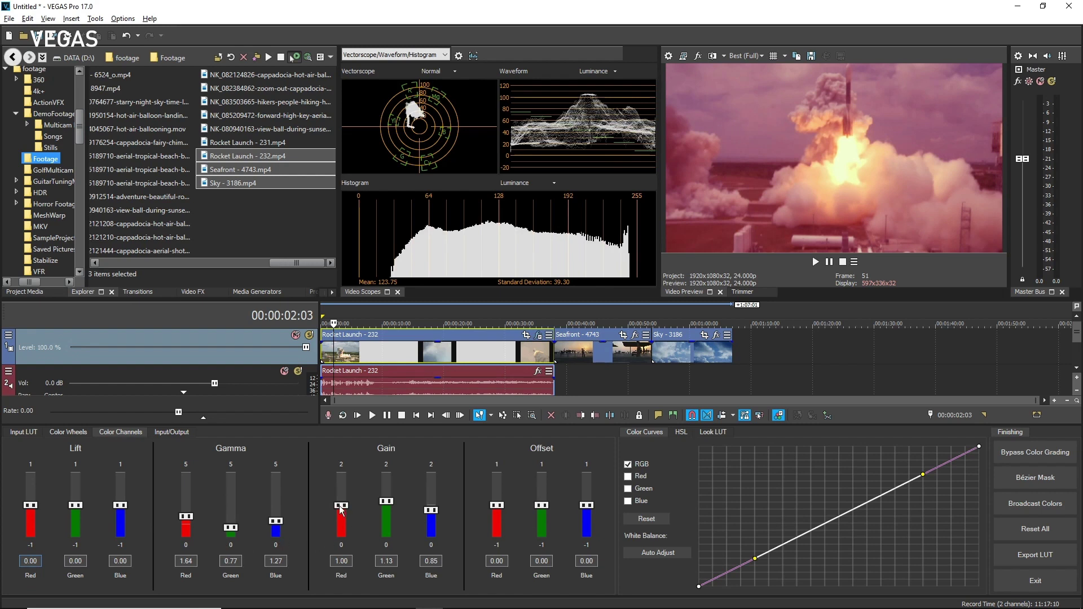
pyautogui.moveTo(340, 510)
pyautogui.mouseDown()
pyautogui.moveTo(336, 495)
pyautogui.moveTo(339, 504)
pyautogui.mouseUp()
pyautogui.moveTo(276, 521); pyautogui.dragTo(280, 516)
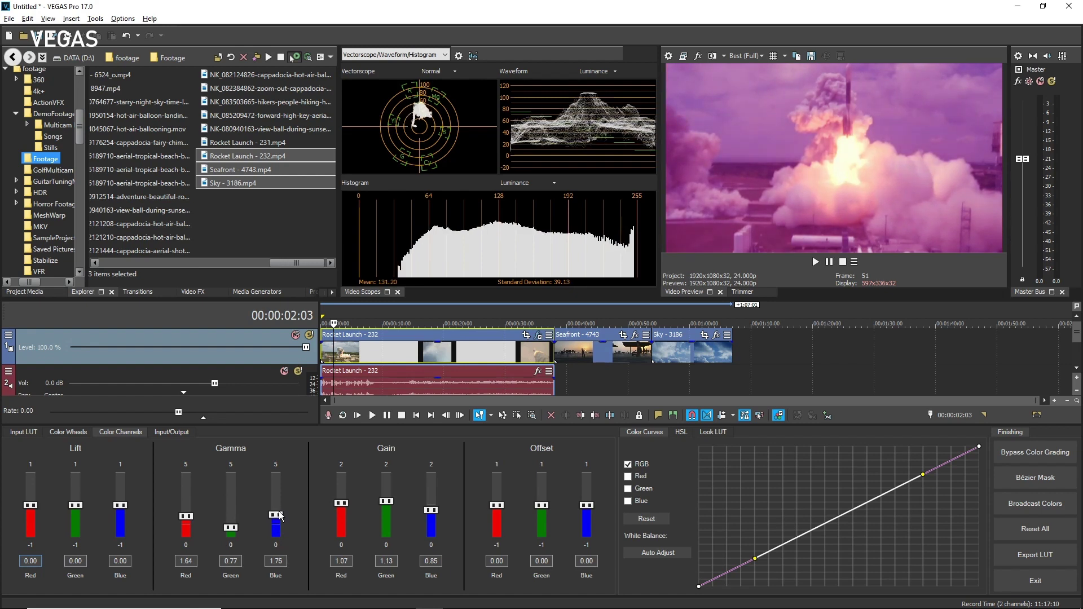
pyautogui.moveTo(75, 506); pyautogui.dragTo(75, 512)
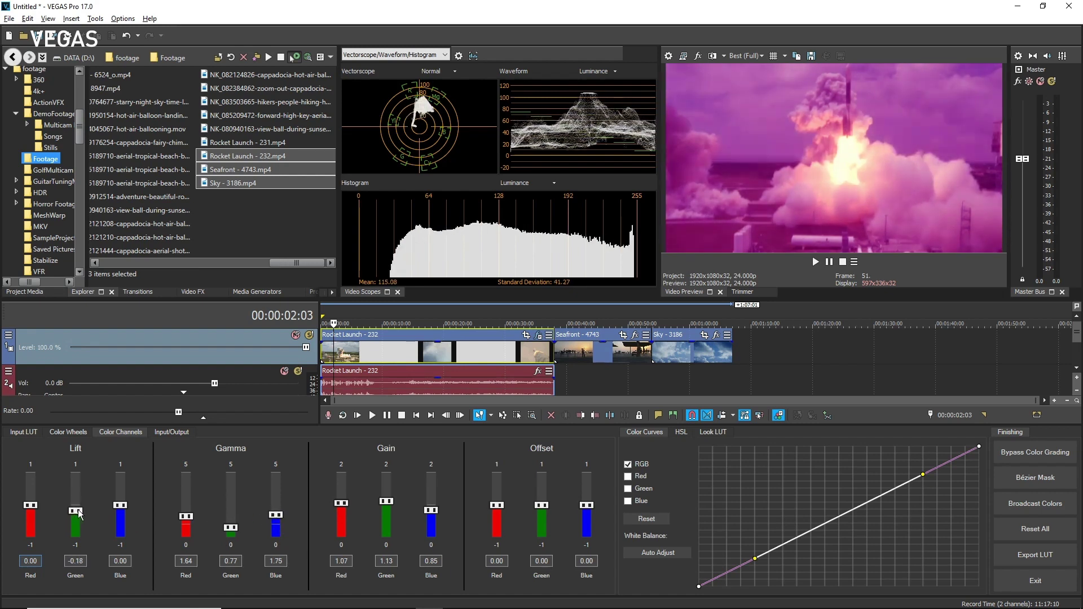
# - Display the input/output levels and bend the RGB color curve into an S shape, lowering the shadows and raising the highlights
pyautogui.click(161, 433)
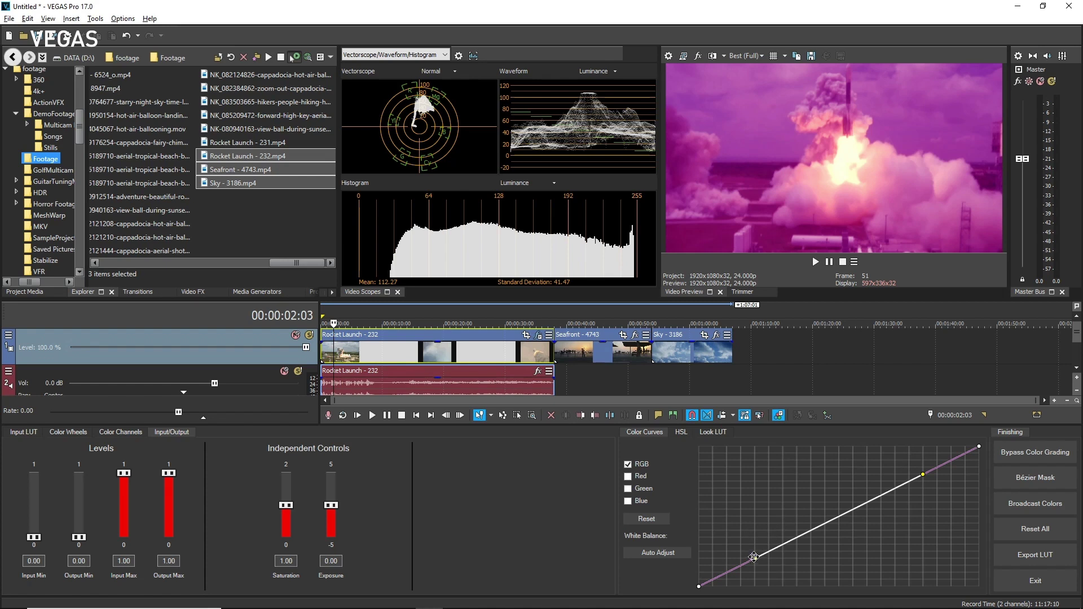
pyautogui.moveTo(754, 558); pyautogui.dragTo(771, 595)
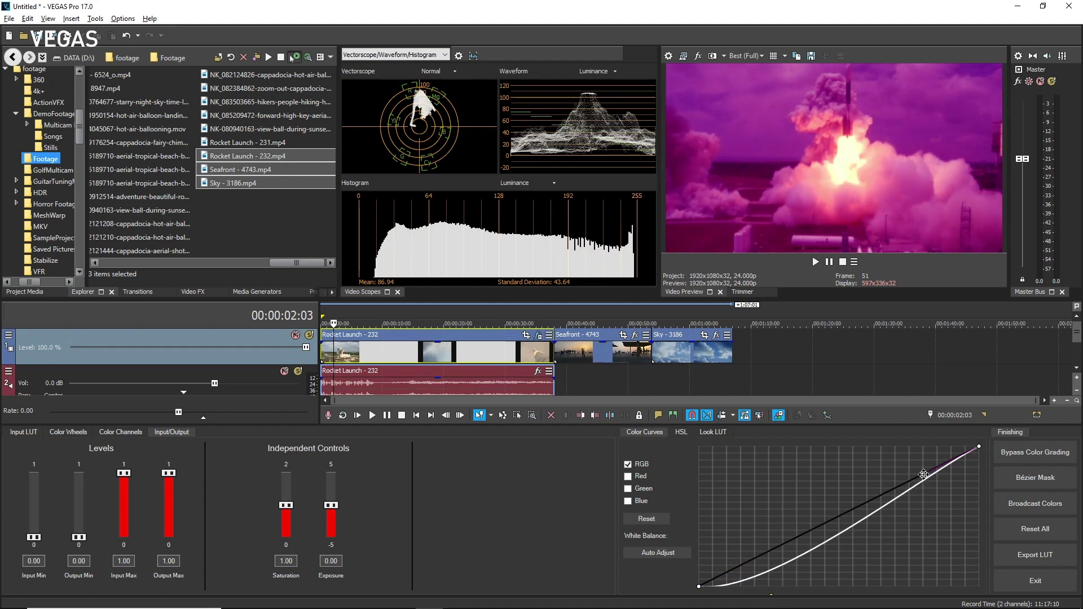
pyautogui.moveTo(924, 474); pyautogui.dragTo(892, 440)
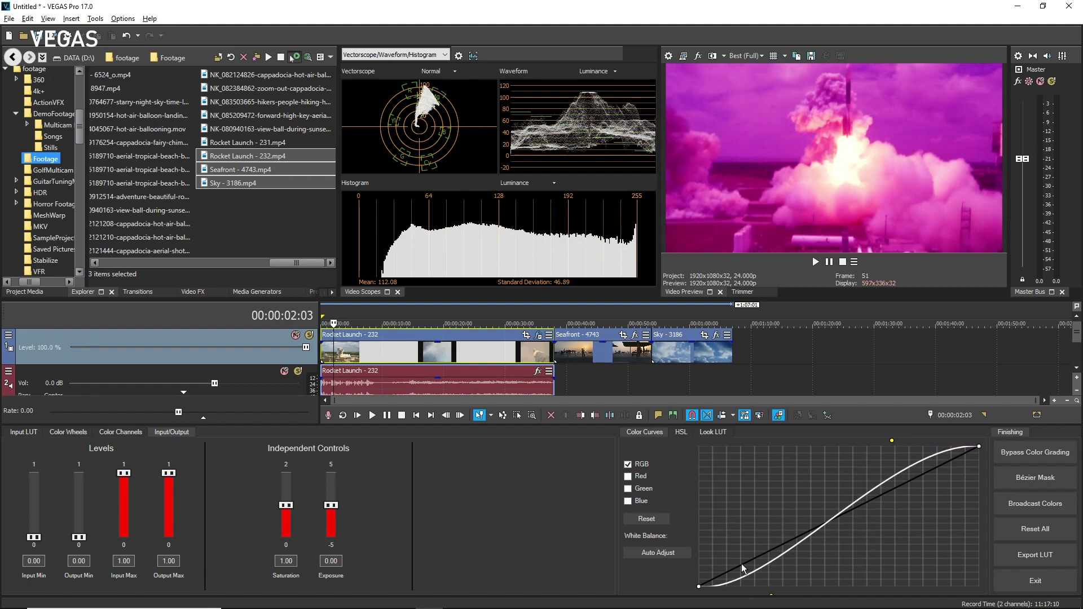
# - Add a point at the middle of the RGB curve, raise it slightly and tilt its tangent handles downward toward the highlights
pyautogui.click(830, 521)
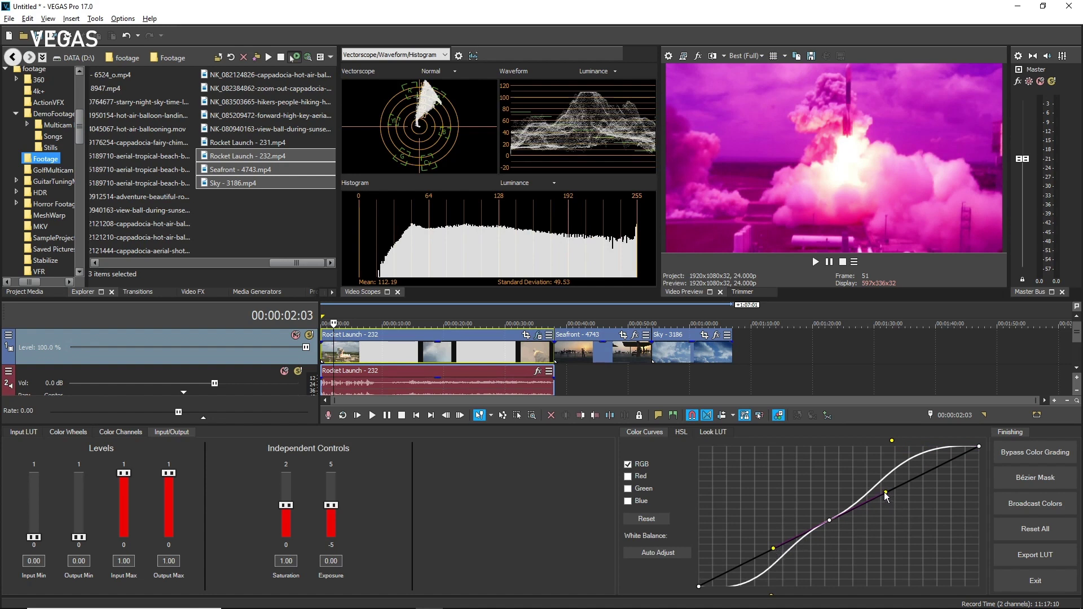
pyautogui.moveTo(830, 520); pyautogui.dragTo(829, 506)
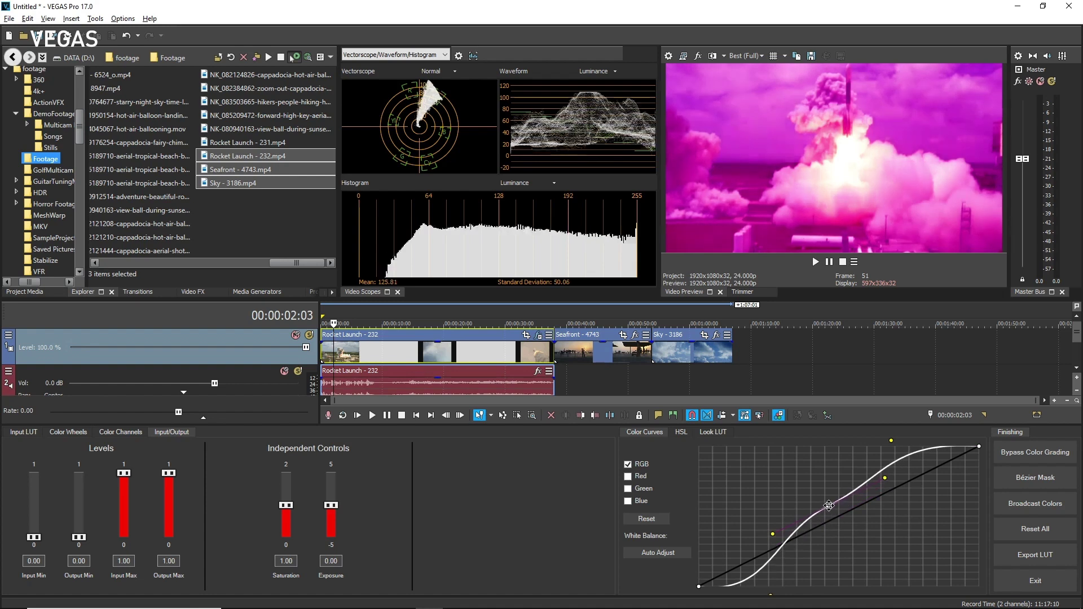
pyautogui.moveTo(885, 476); pyautogui.dragTo(875, 516)
# - Unlock the tangents of the RGB curve's middle point
pyautogui.rightClick(828, 506)
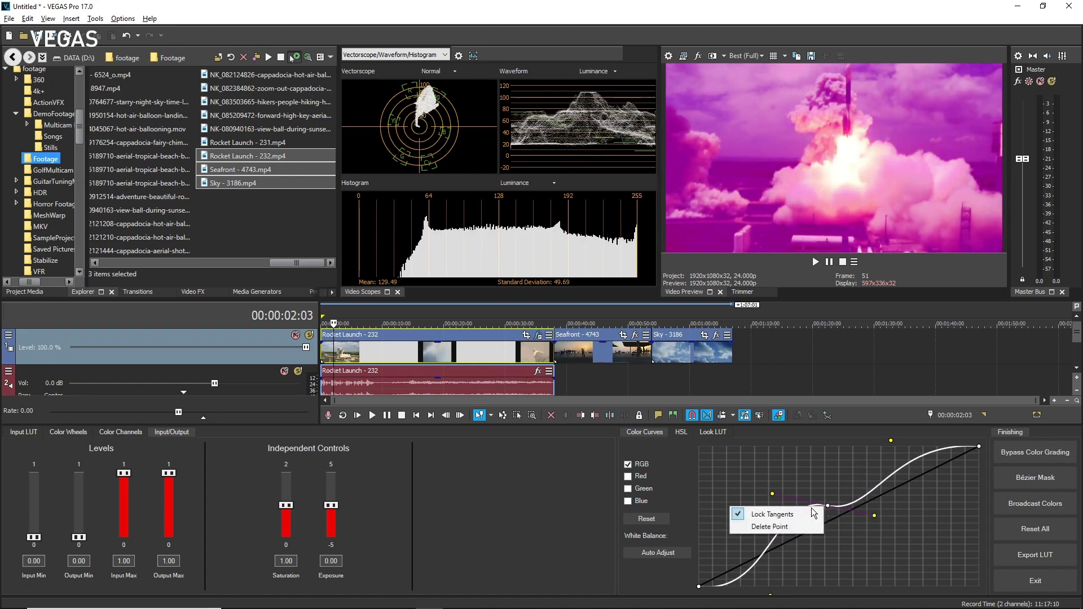
pyautogui.click(772, 514)
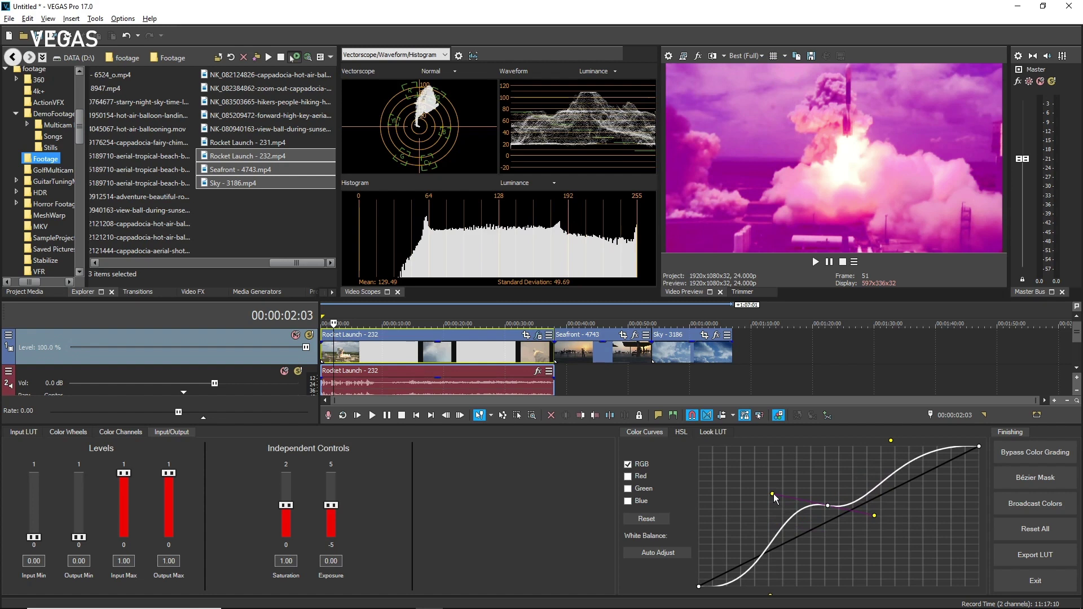
# - Lower the left tangent handle of the RGB curve's middle point, then delete that point from the curve
pyautogui.moveTo(772, 493); pyautogui.dragTo(779, 543)
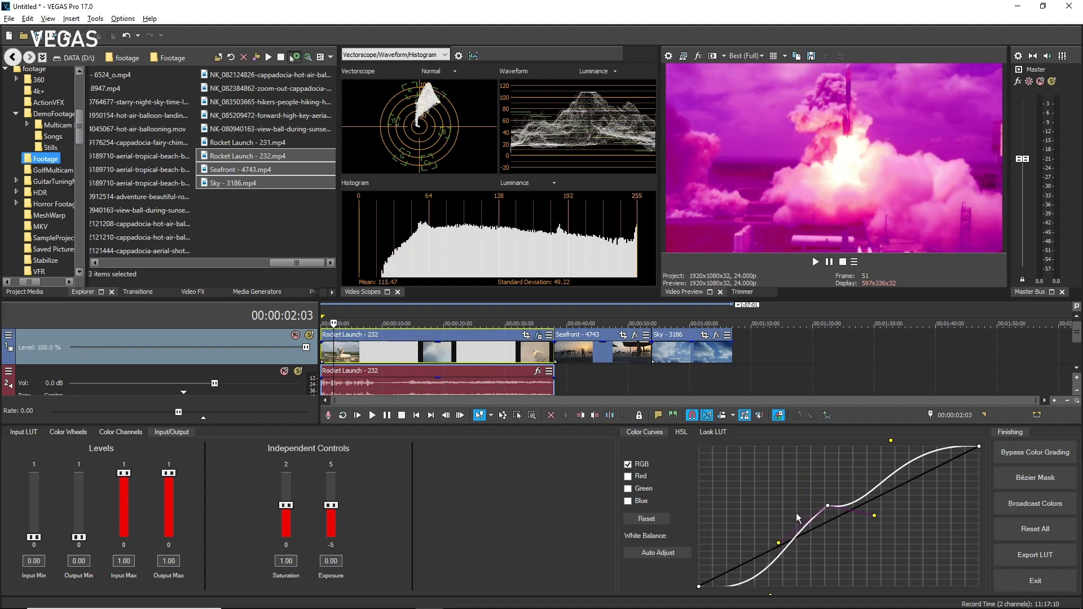
pyautogui.rightClick(828, 505)
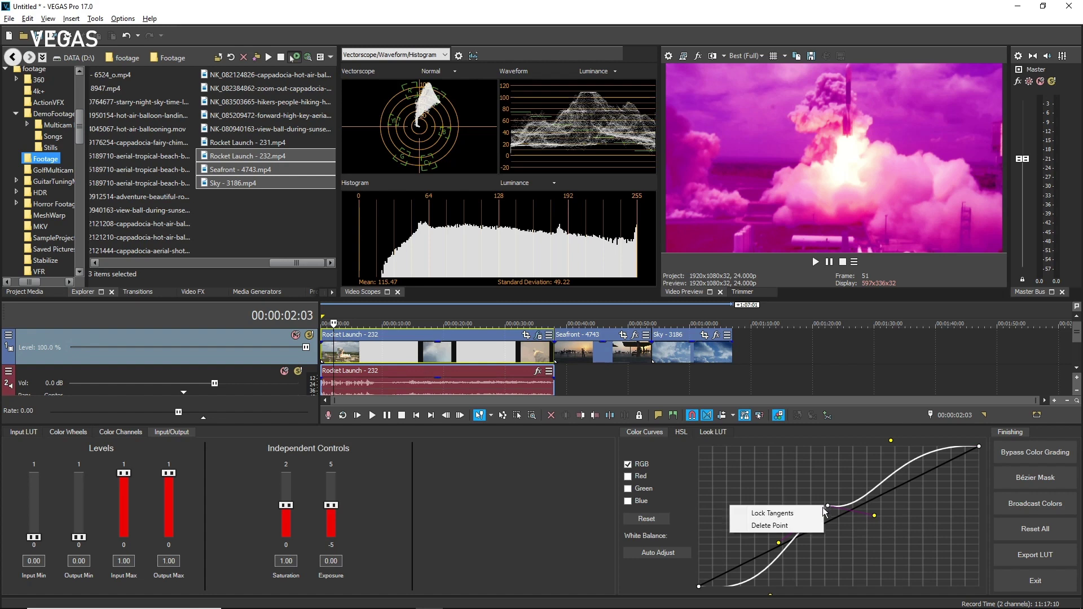
pyautogui.click(782, 523)
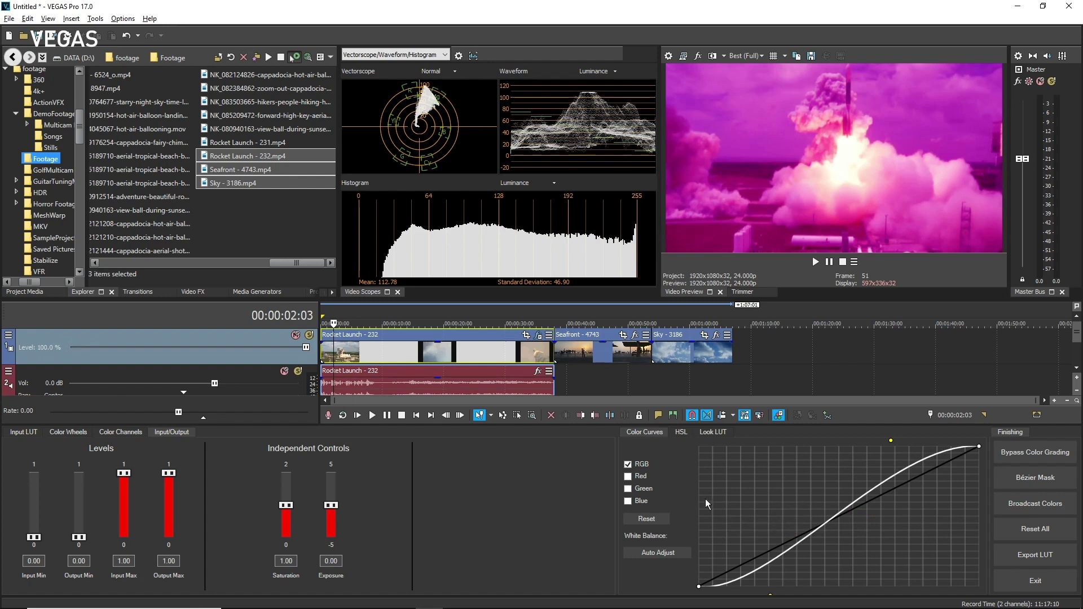
# - Reset the color curves to straight lines and display the red, green and blue curves instead of the RGB curve
pyautogui.click(628, 477)
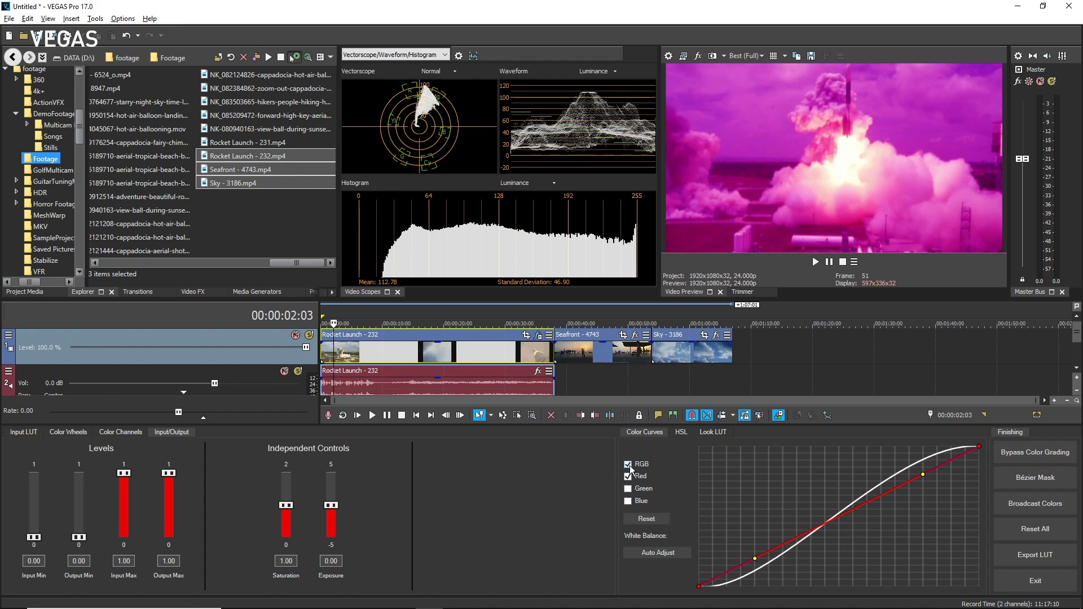
pyautogui.click(645, 519)
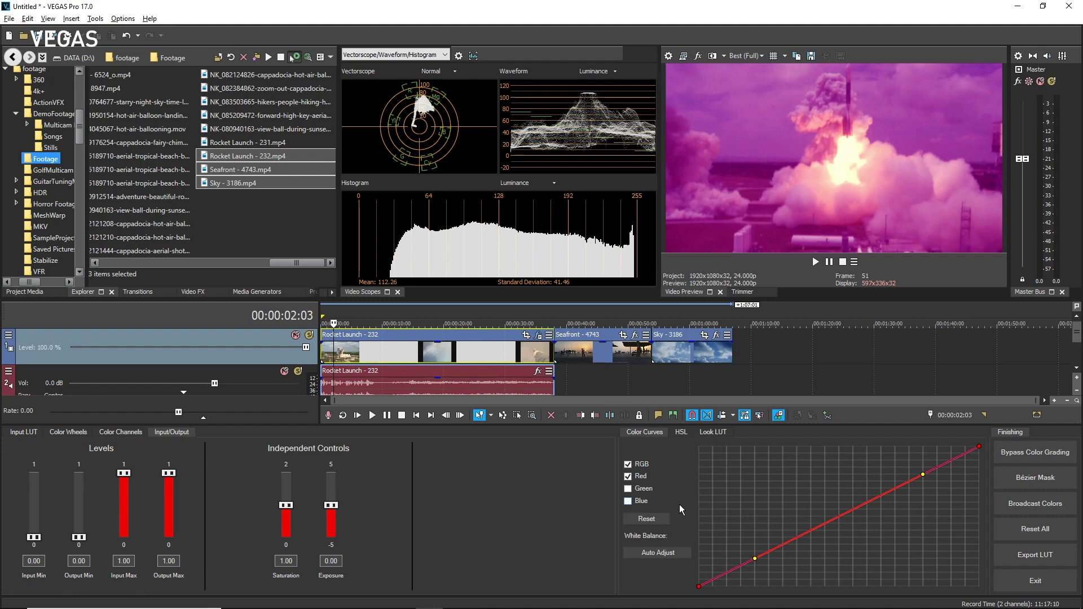
pyautogui.click(652, 552)
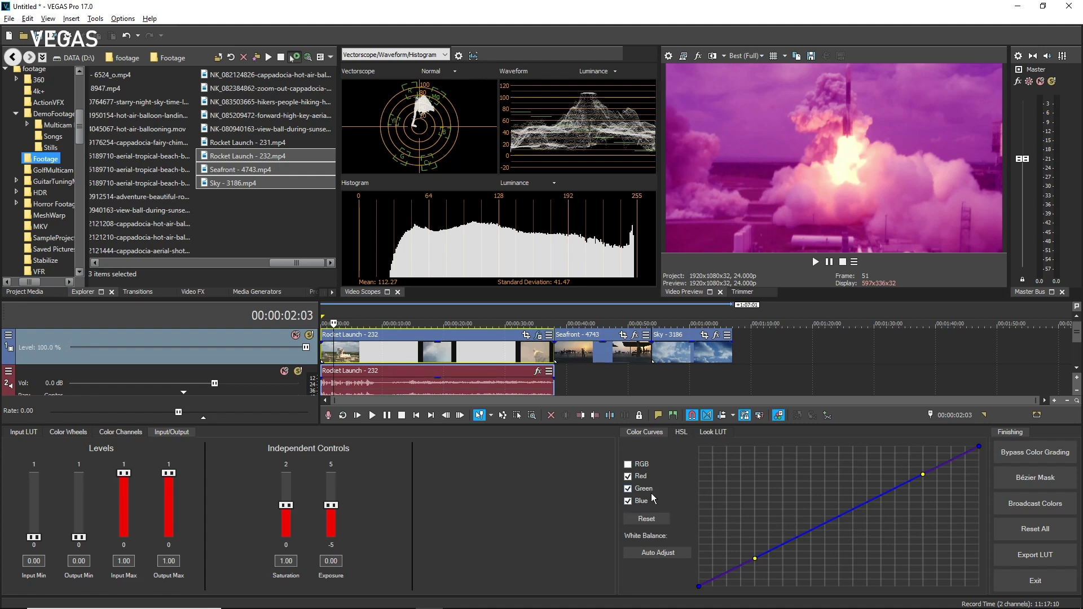
# - Show the HSL hue, saturation and luminance controls, followed by the Look LUT settings
pyautogui.click(685, 434)
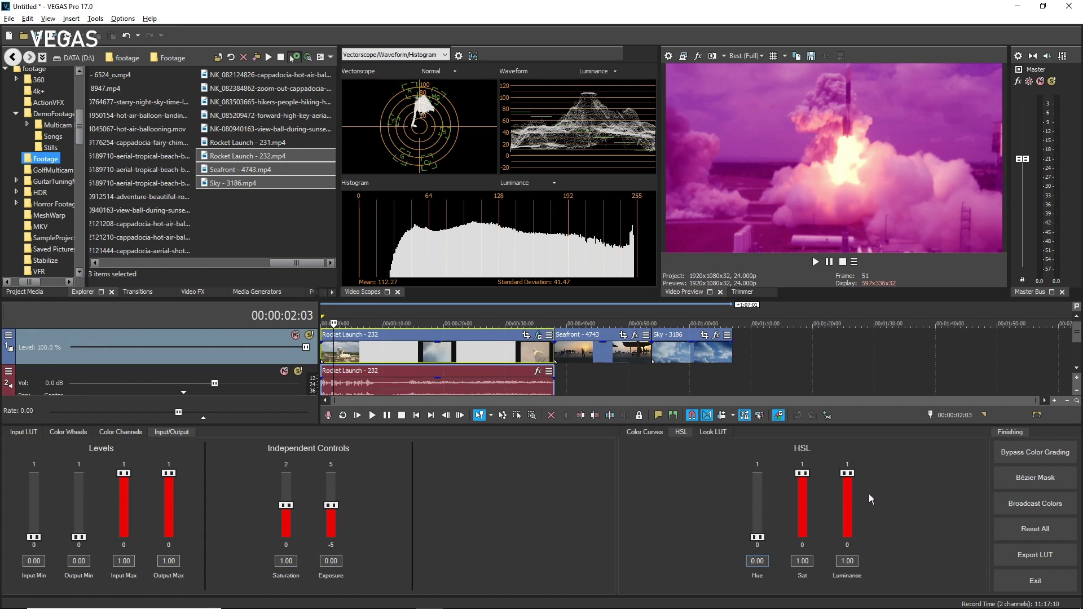
pyautogui.moveTo(802, 478)
pyautogui.mouseDown()
pyautogui.moveTo(801, 546)
pyautogui.moveTo(799, 469)
pyautogui.mouseUp()
pyautogui.click(709, 432)
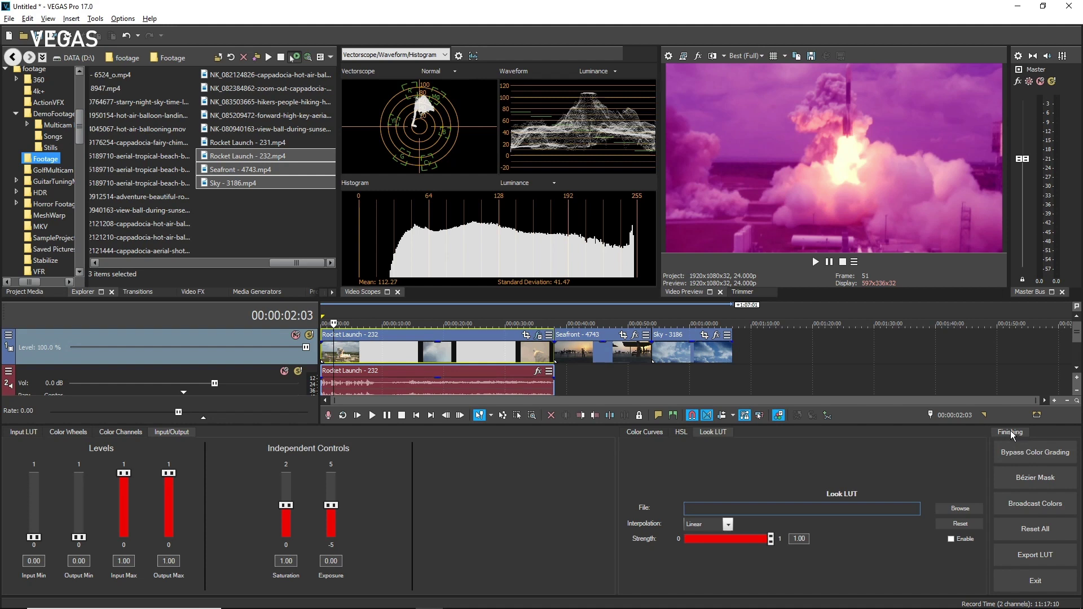
# - Compare the rocket launch clip with and without color grading by toggling the bypass twice, and exit the color grading workspace
pyautogui.click(1033, 452)
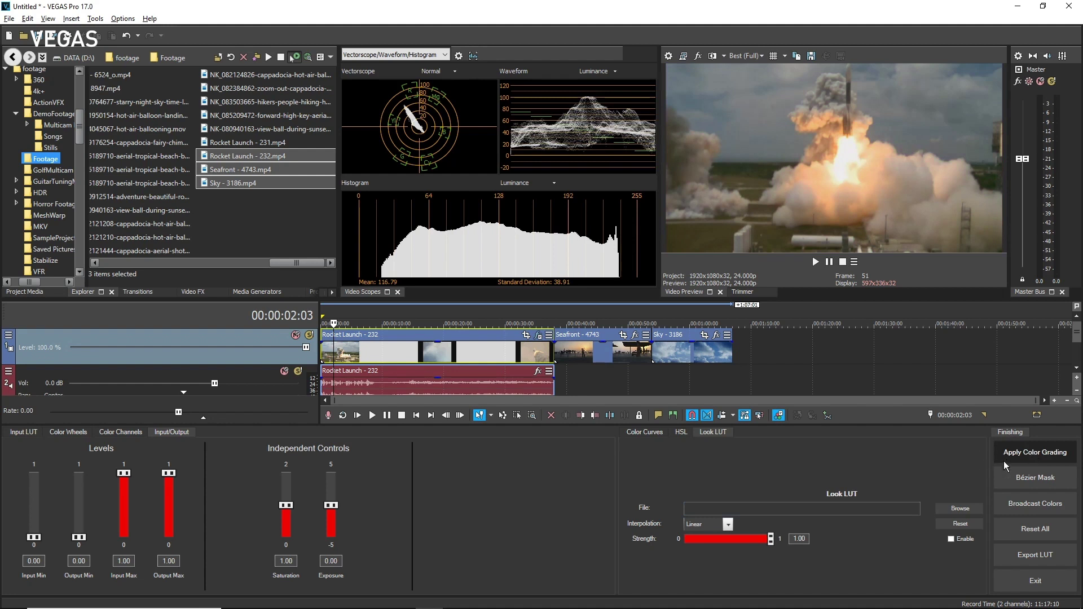
pyautogui.click(1034, 452)
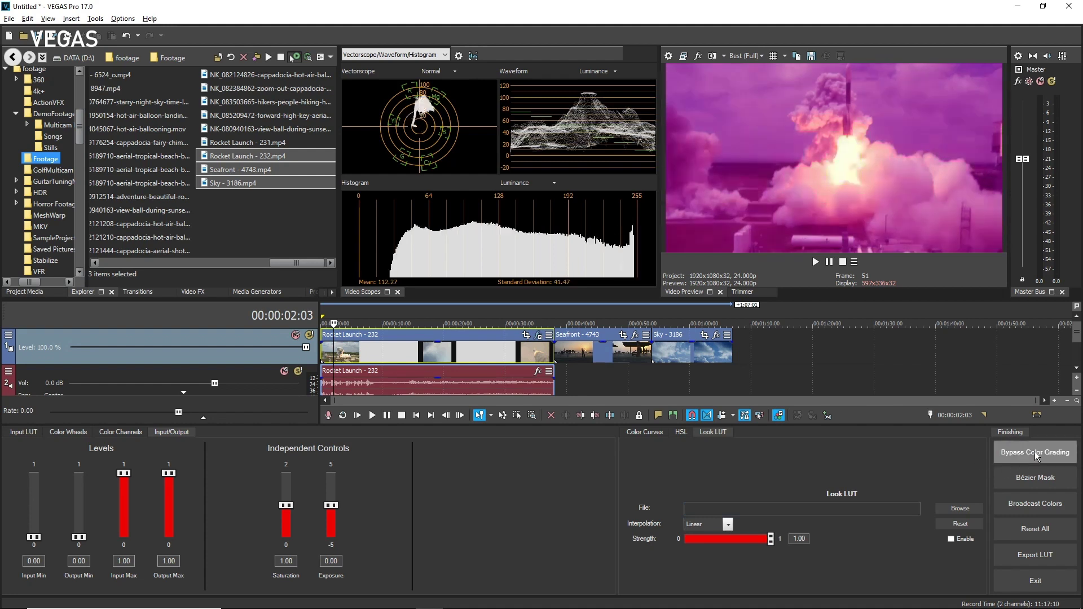
pyautogui.click(1053, 456)
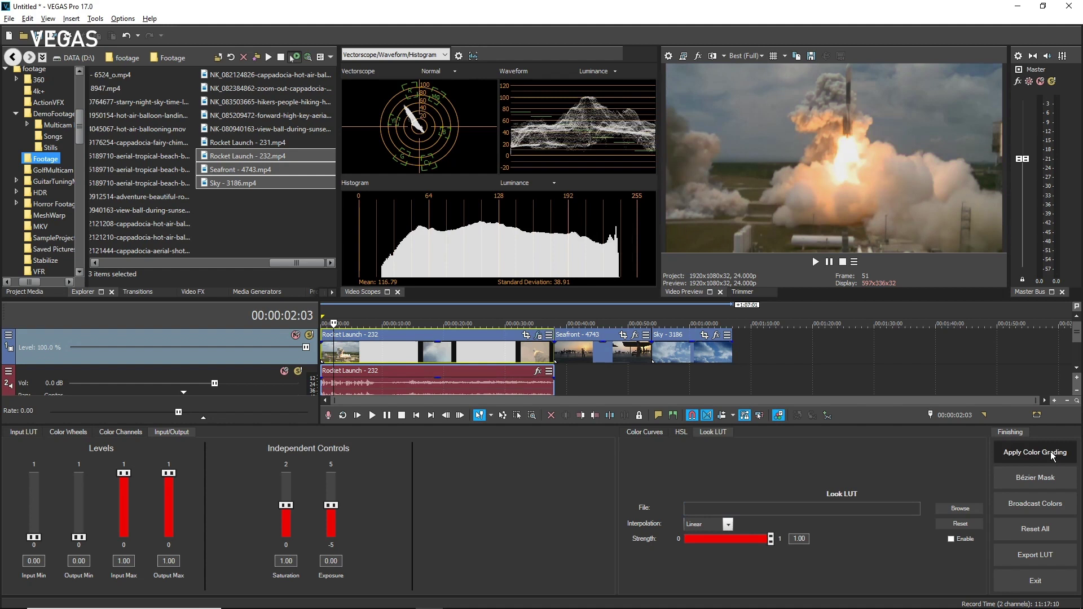
pyautogui.click(1050, 455)
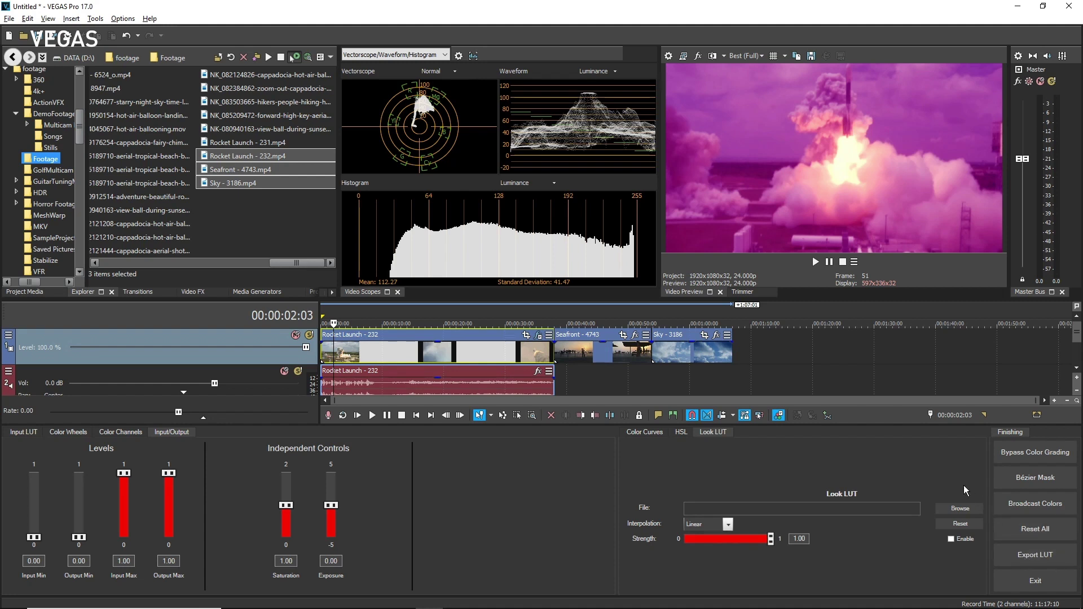
pyautogui.click(1038, 582)
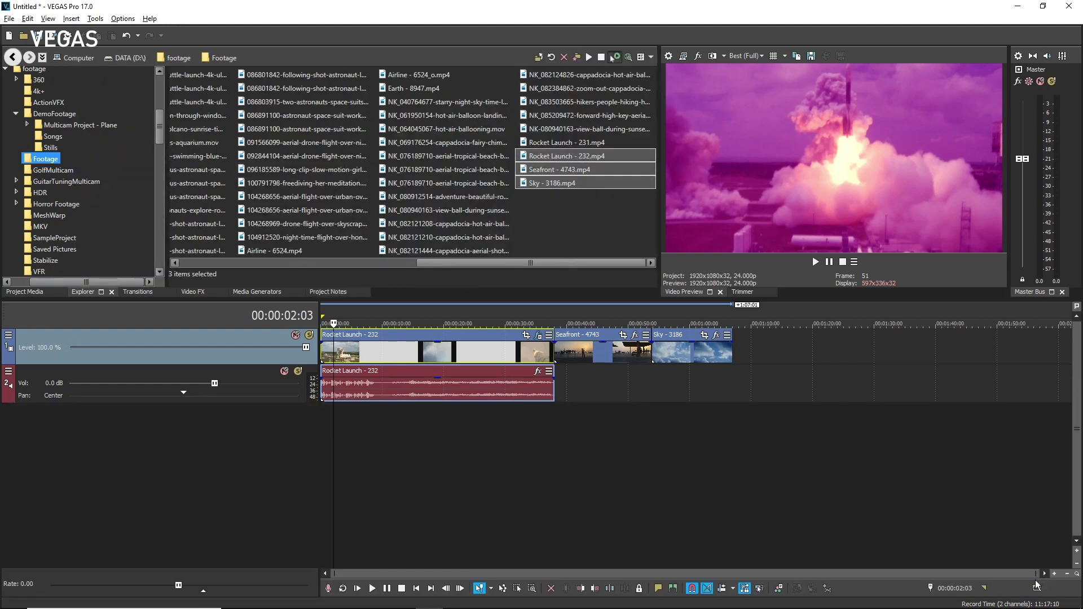
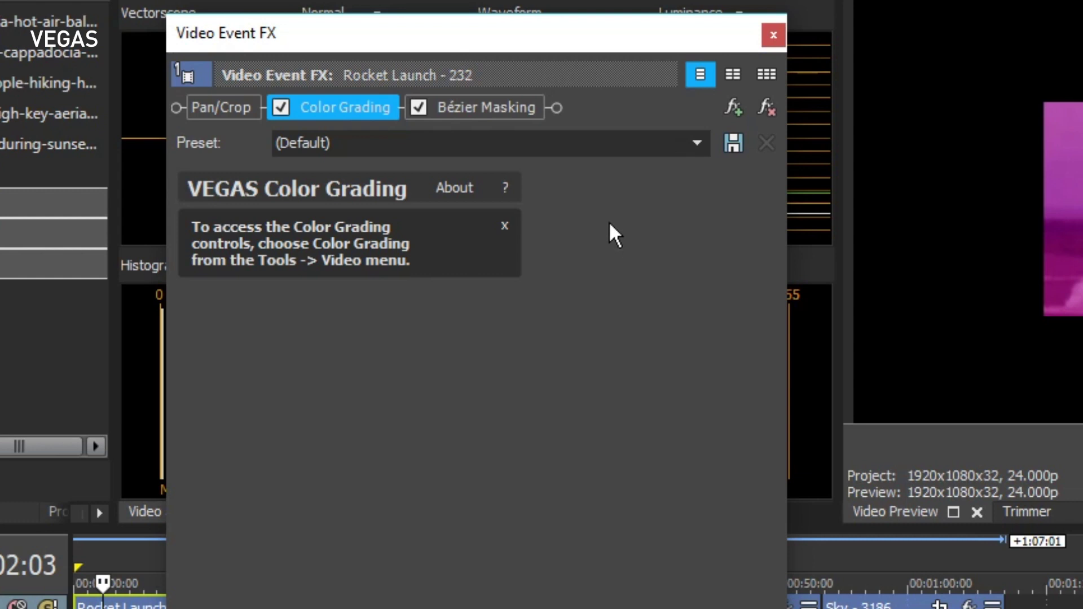
# - Shrink Bézier Mask 1 to about 0.328 in width and height, move it to about 0.523, 0.673, and enable Mask FX
pyautogui.click(472, 104)
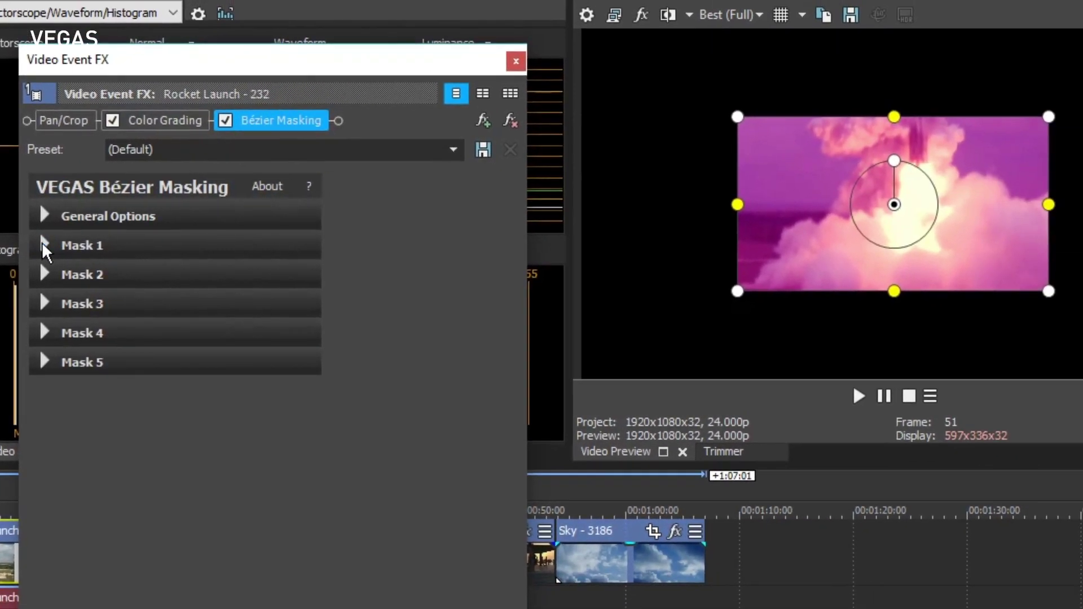
pyautogui.click(79, 247)
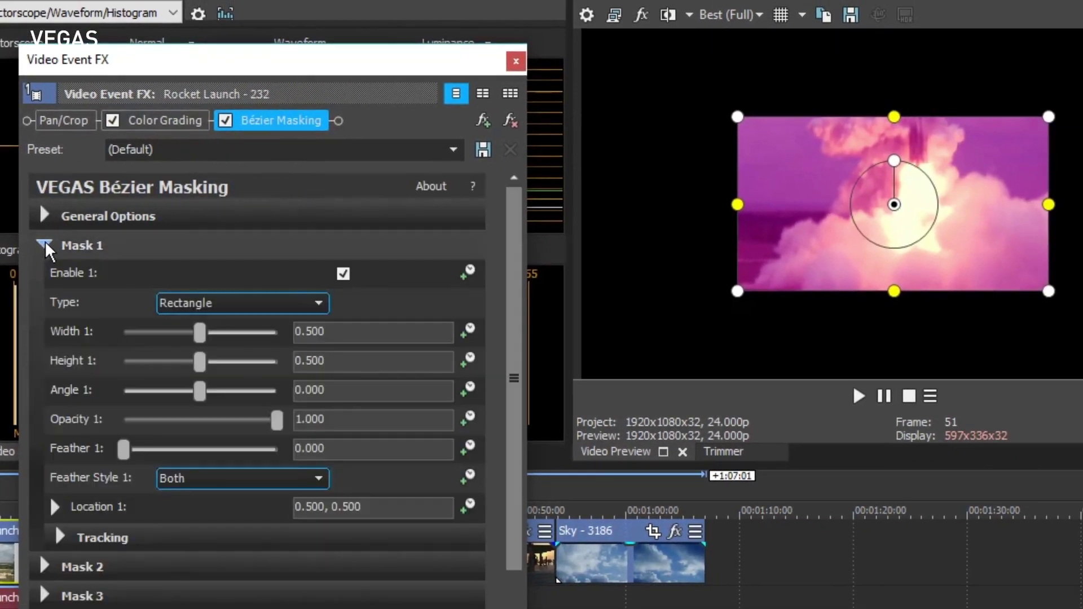
pyautogui.moveTo(737, 293); pyautogui.dragTo(792, 261)
pyautogui.moveTo(844, 206); pyautogui.dragTo(859, 144)
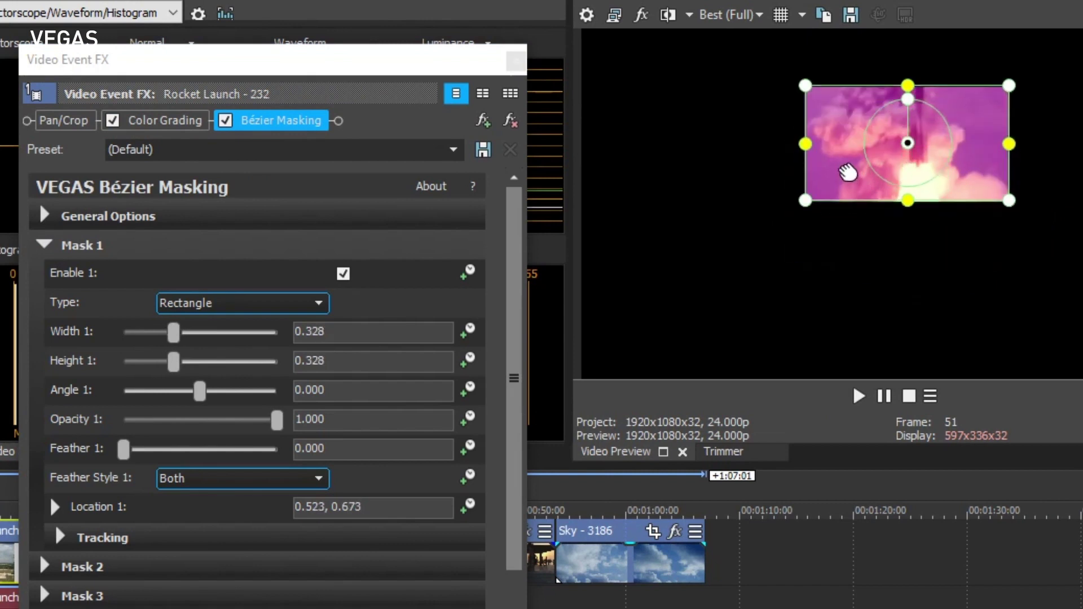
pyautogui.click(40, 213)
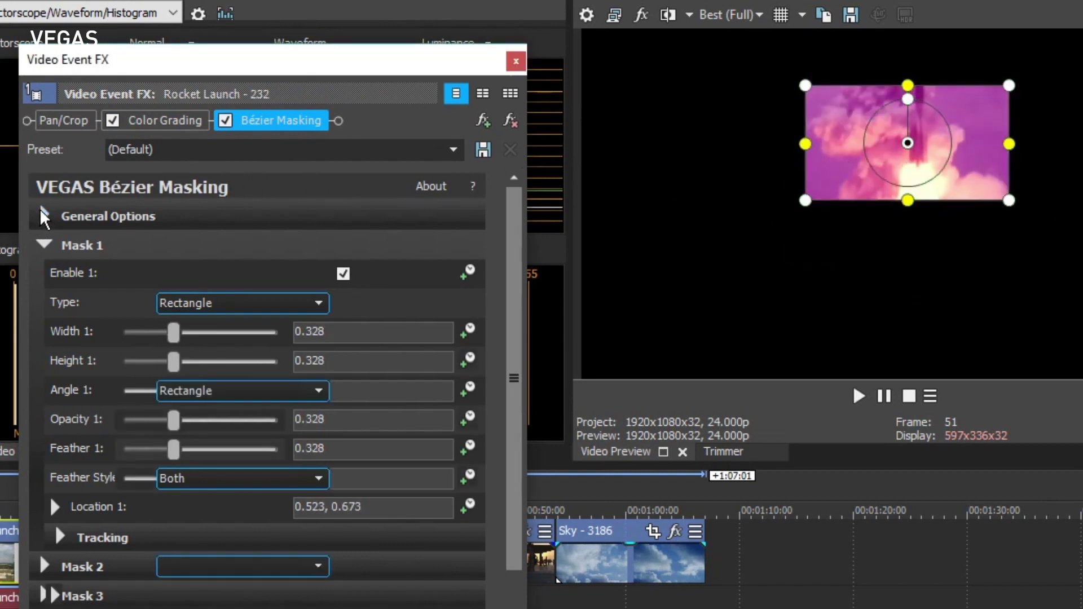
pyautogui.click(343, 272)
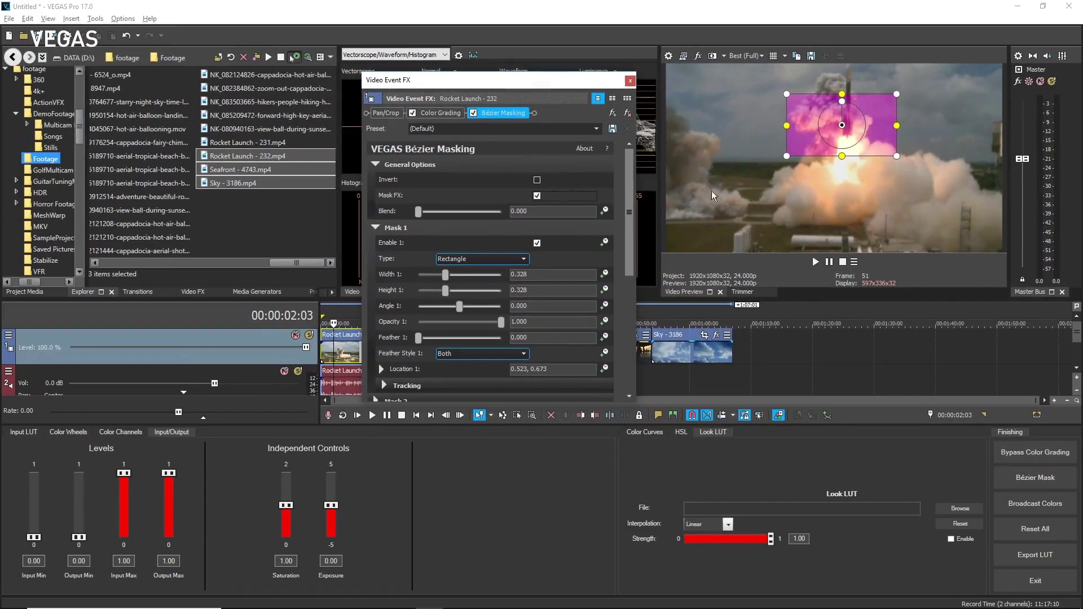
# - Add the Broadcast Colors effect to the rocket launch clip, show its settings and close the Video Event FX window
pyautogui.click(1044, 509)
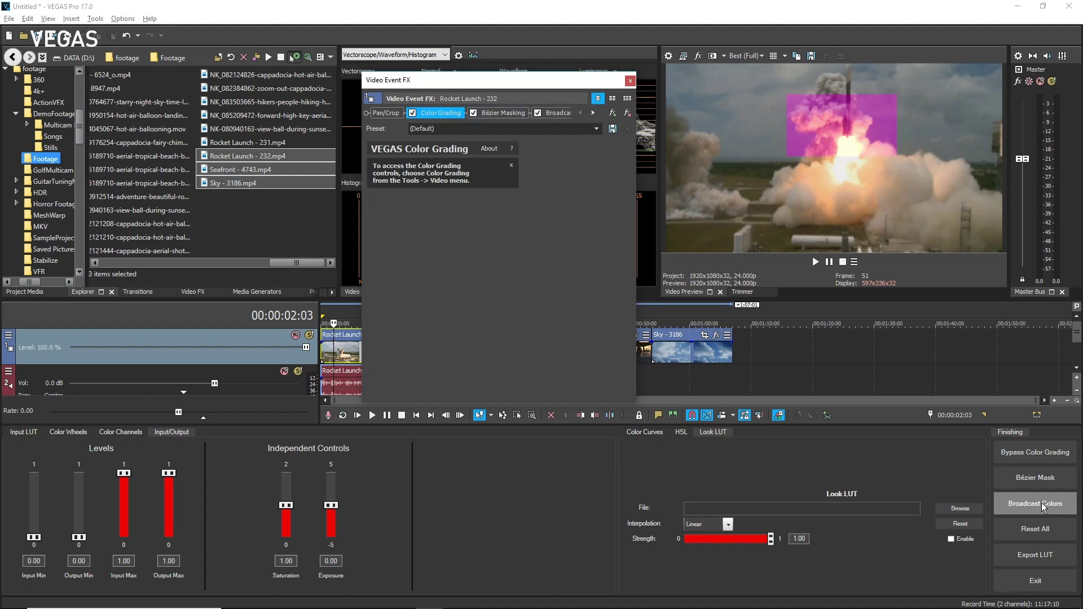
pyautogui.click(593, 113)
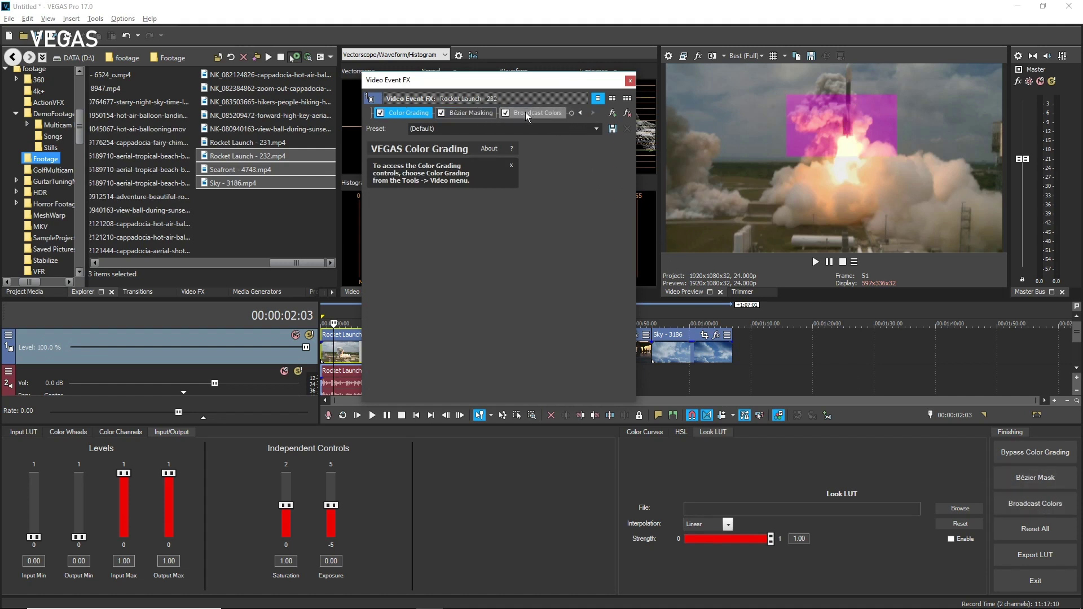
pyautogui.click(539, 113)
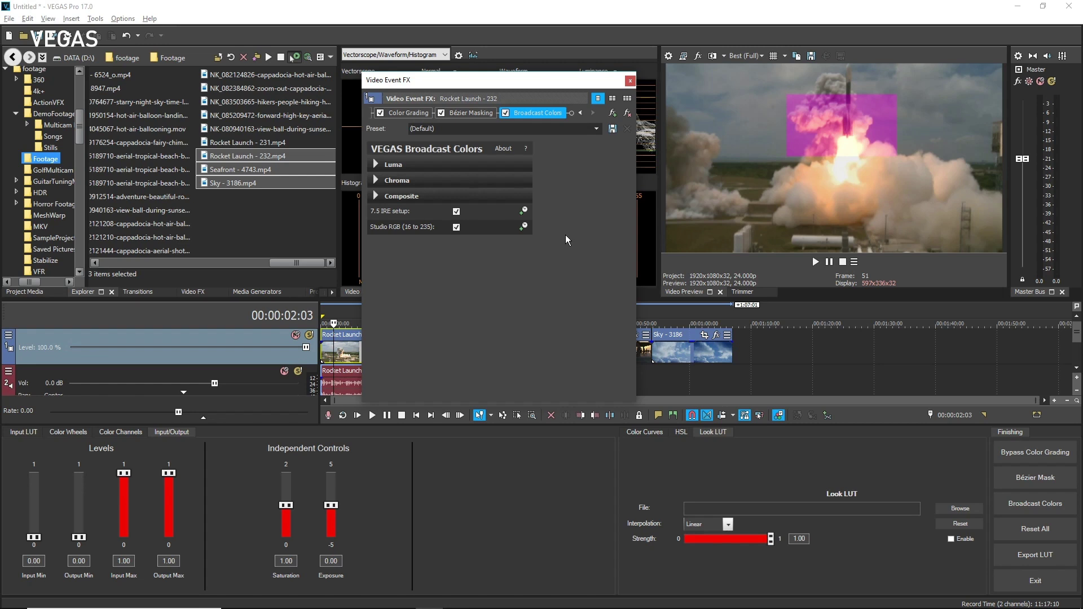
pyautogui.click(630, 81)
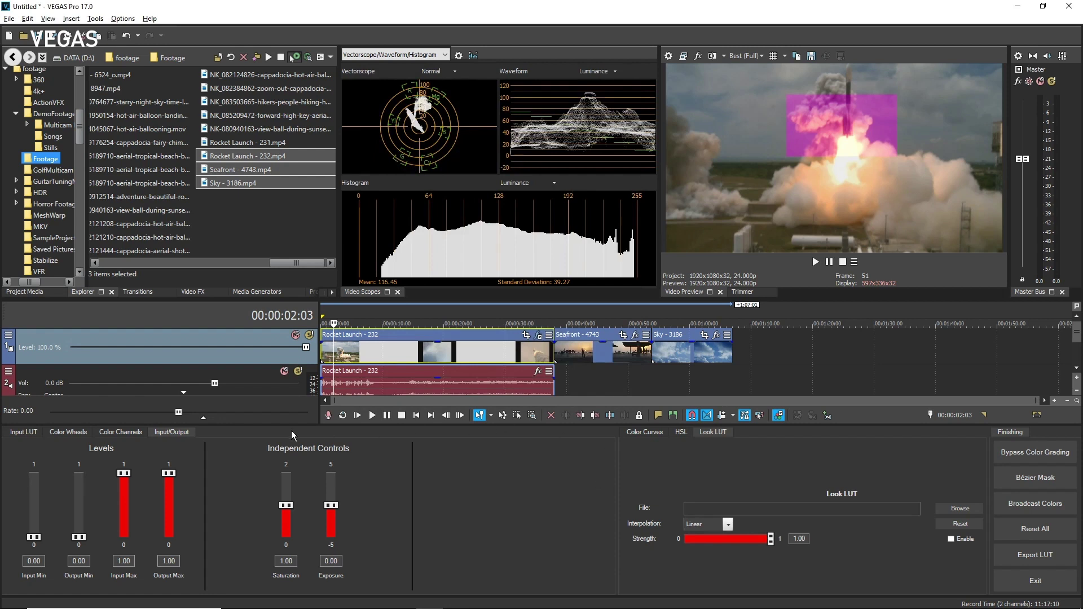
# - Push the Seafront clip's gamma color wheel strongly toward orange, to about R 4.993, G 1.951, B 0.000
pyautogui.click(71, 432)
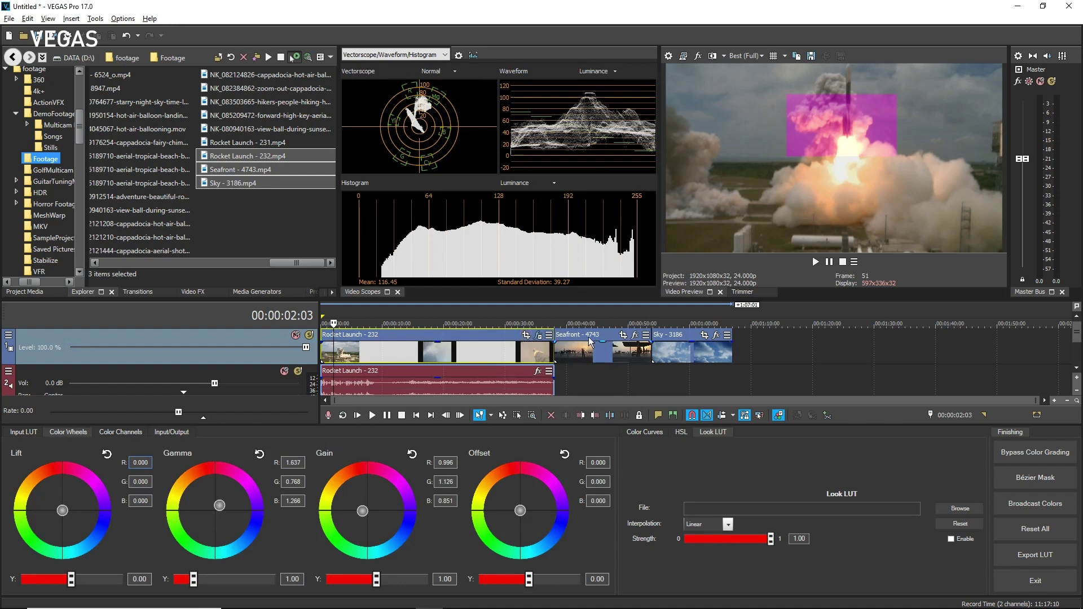
pyautogui.click(593, 357)
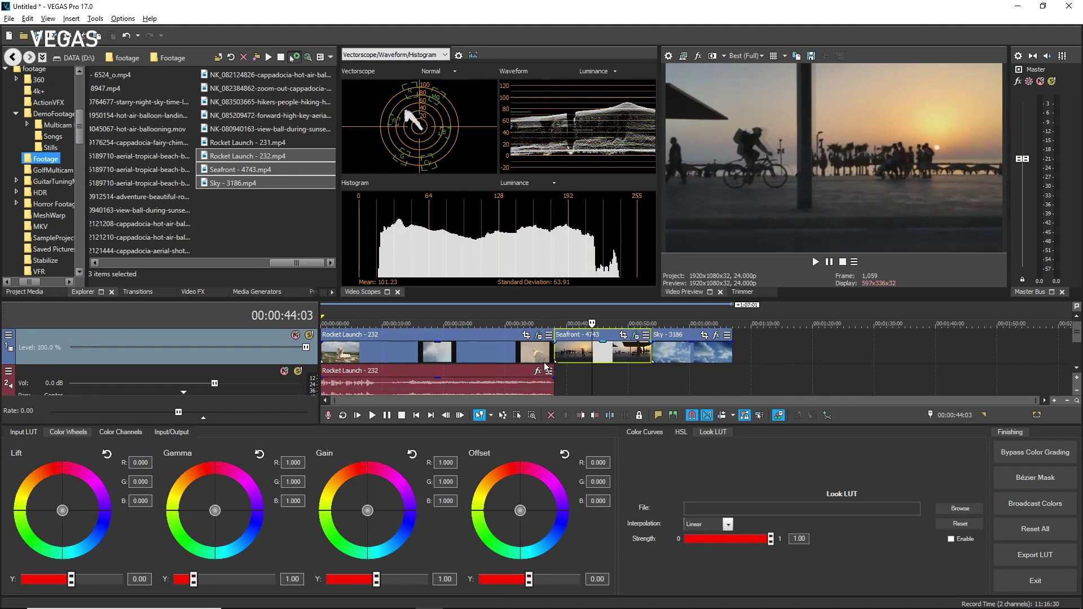
pyautogui.moveTo(215, 510); pyautogui.dragTo(173, 484)
# - Switch back and forth between the Rocket Launch and Seafront clips to compare their individual color grading settings
pyautogui.click(459, 354)
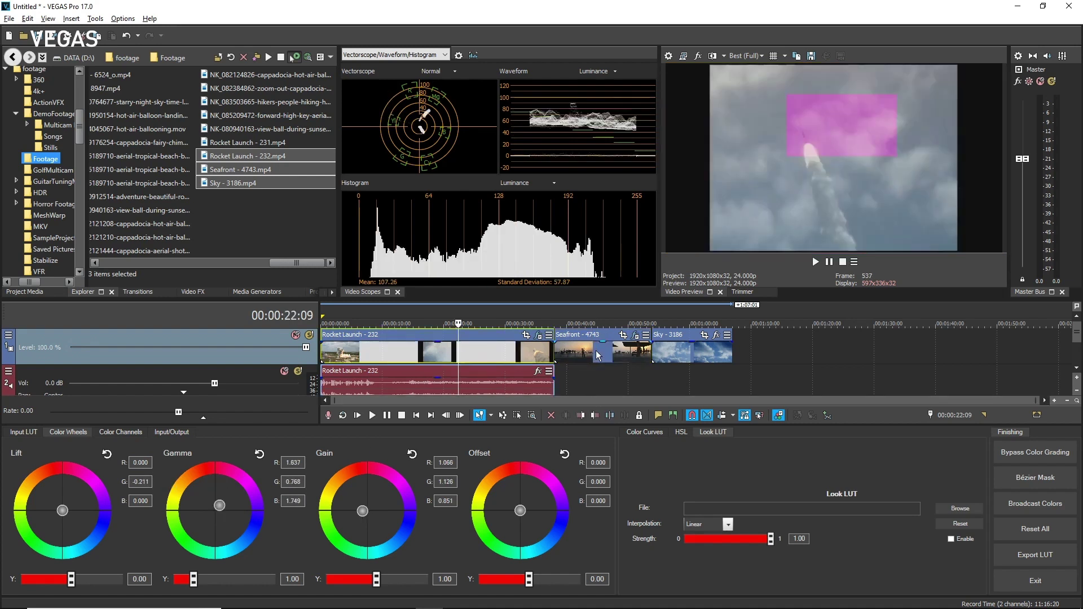
pyautogui.click(598, 354)
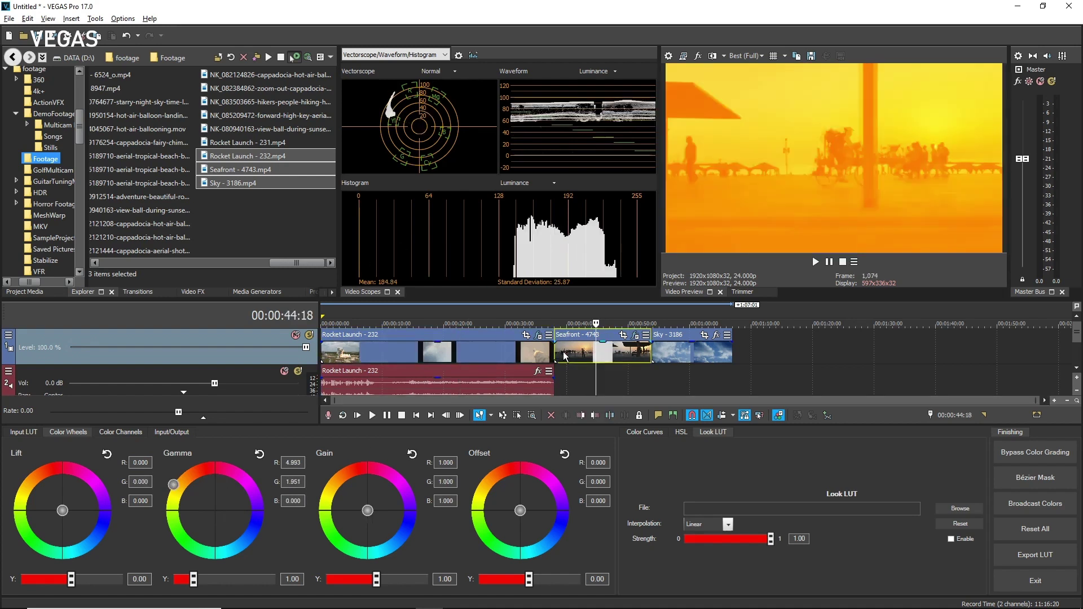
pyautogui.click(481, 355)
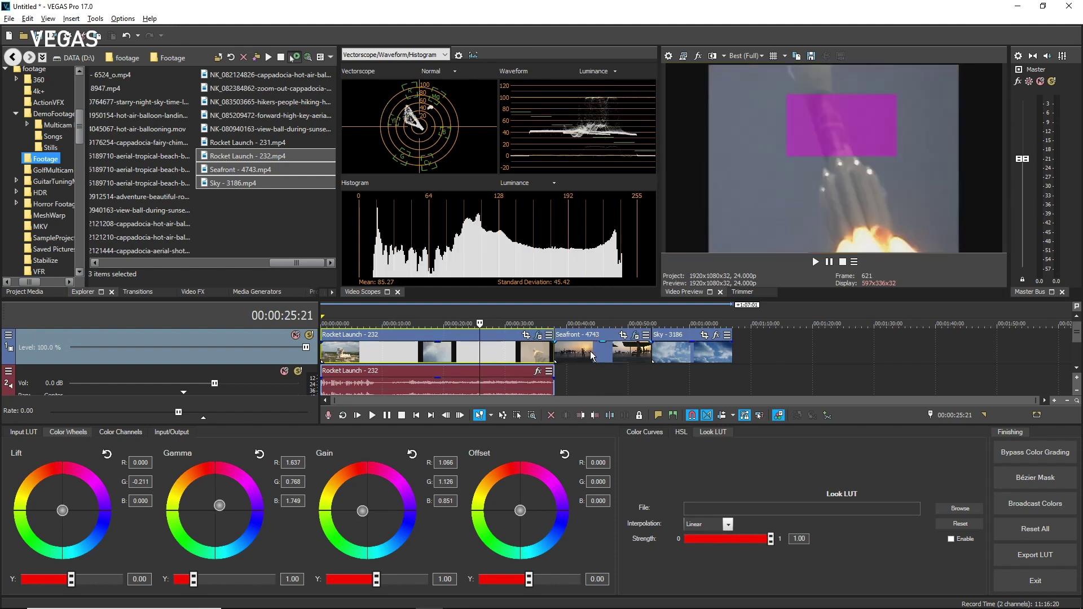
pyautogui.click(590, 352)
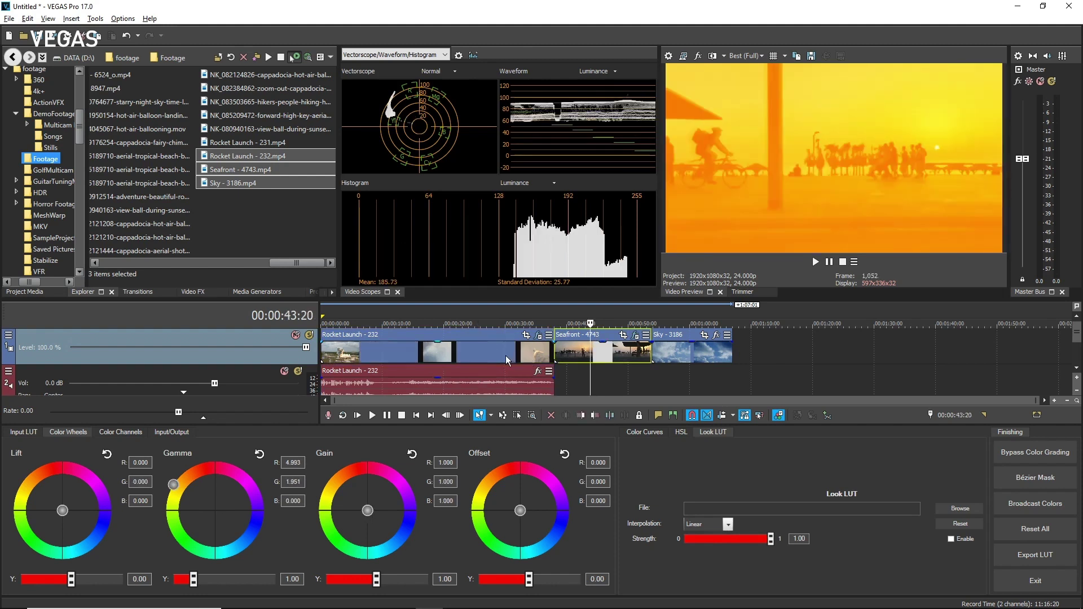
# - Deselect all clips, reselect the Seafront clip and exit the color grading workspace
pyautogui.click(767, 366)
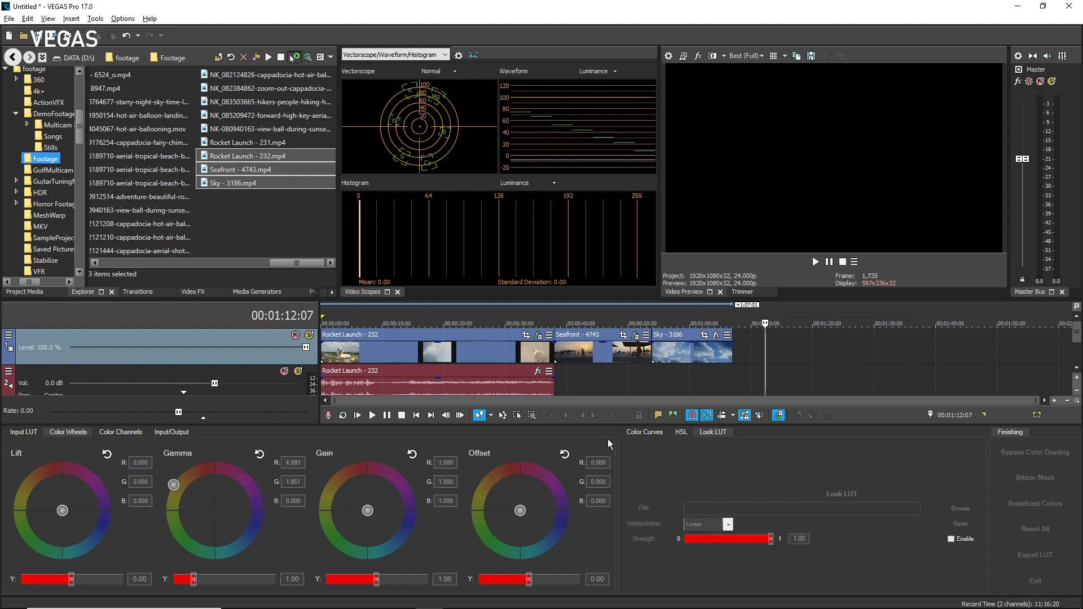
pyautogui.click(616, 351)
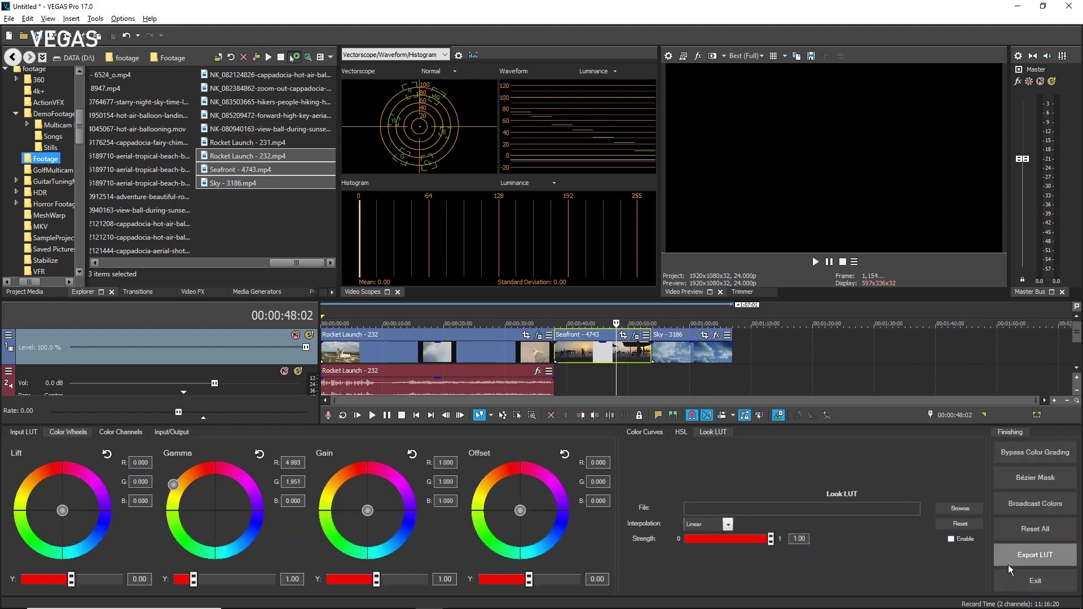
pyautogui.click(1035, 580)
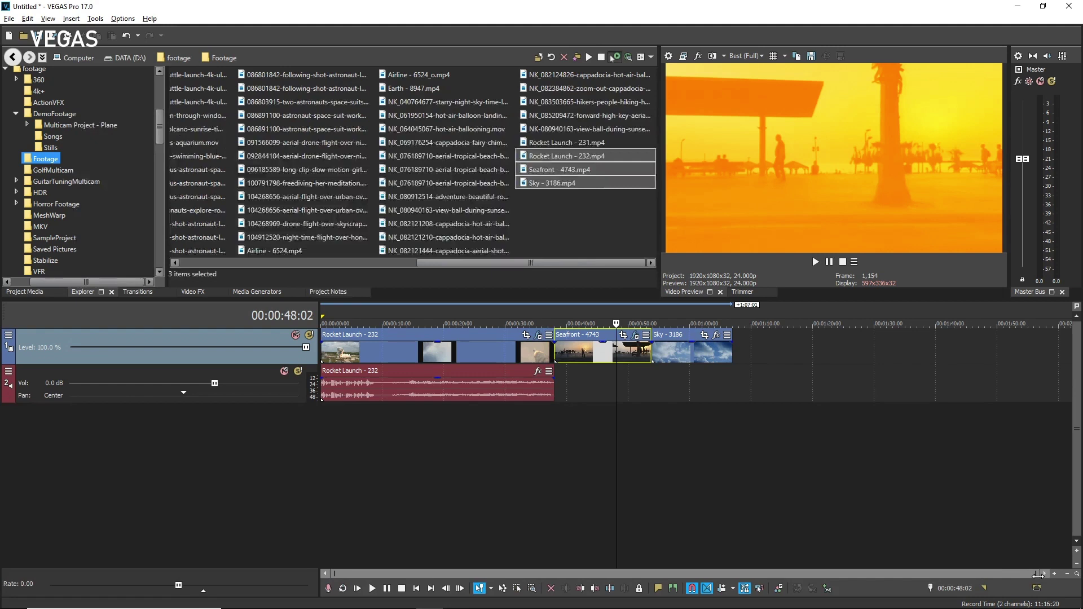